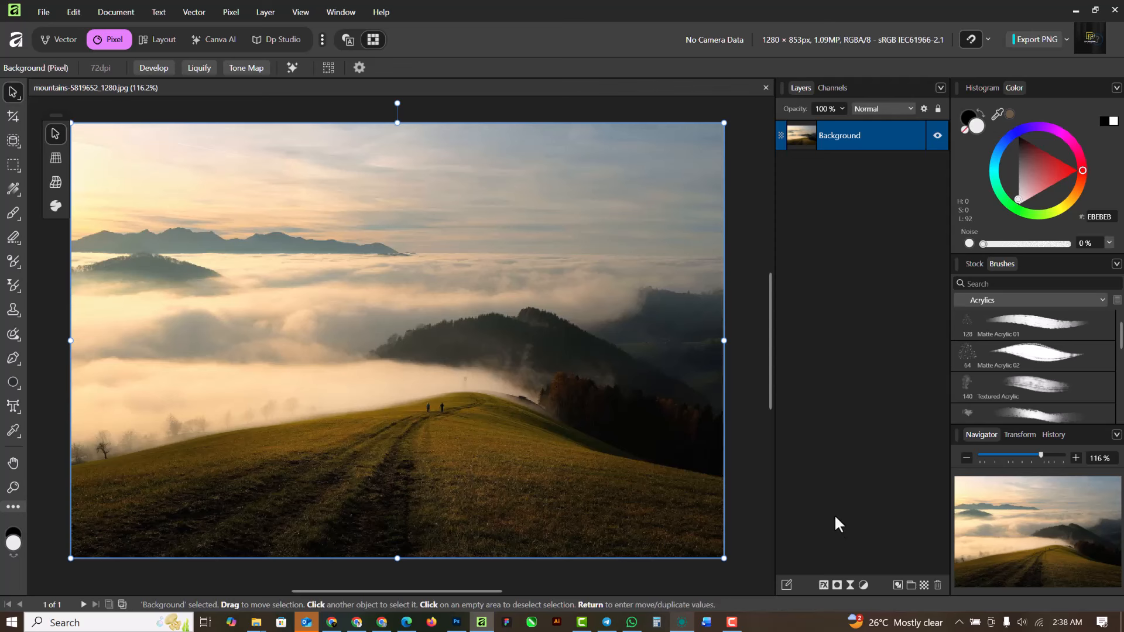
- Add a Curves adjustment above the photo, lowering the shadows and placing a midtone point at about X 0.571, Y 0.524
left_click(863, 585)
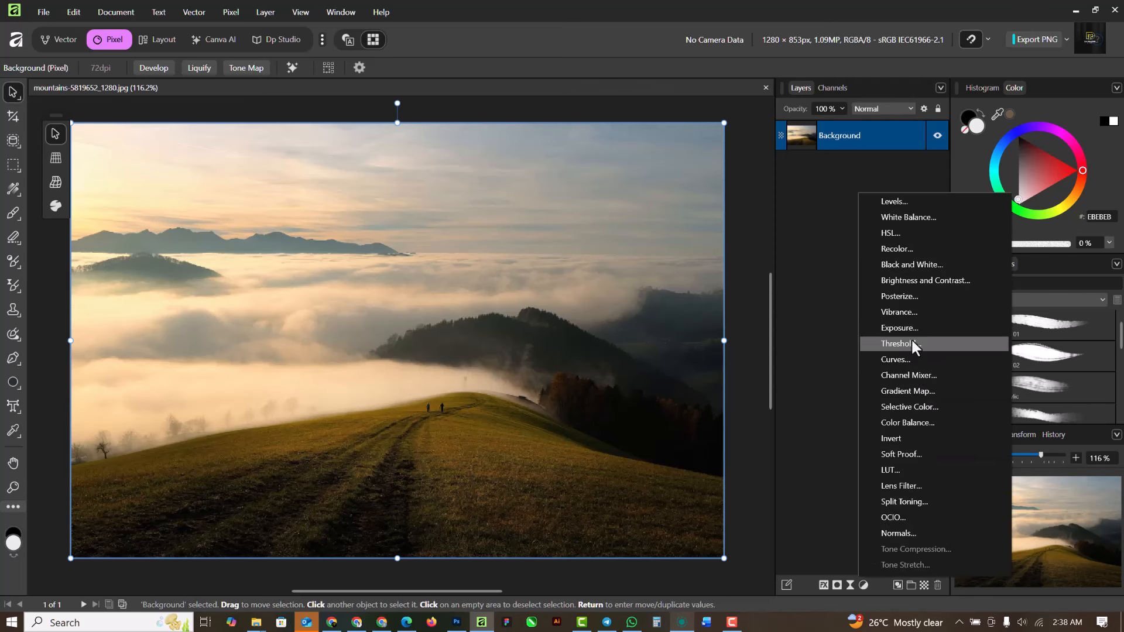
left_click(911, 358)
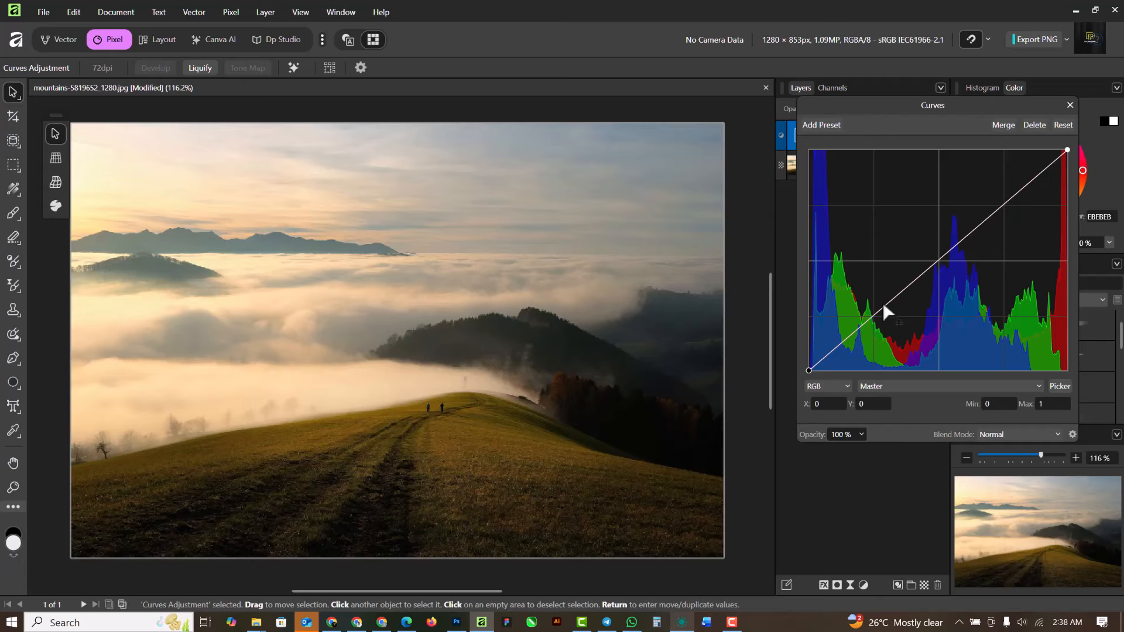
left_click_drag(883, 305, 885, 326)
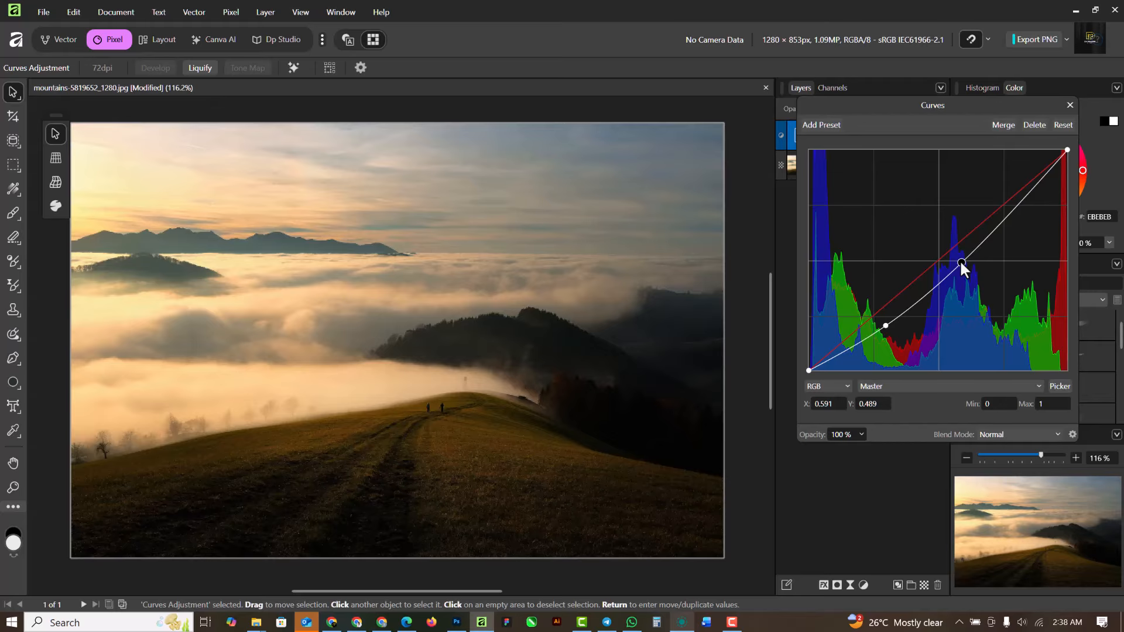
mouse_move(960, 262)
left_mouse_down()
mouse_move(949, 248)
mouse_move(957, 255)
left_mouse_up()
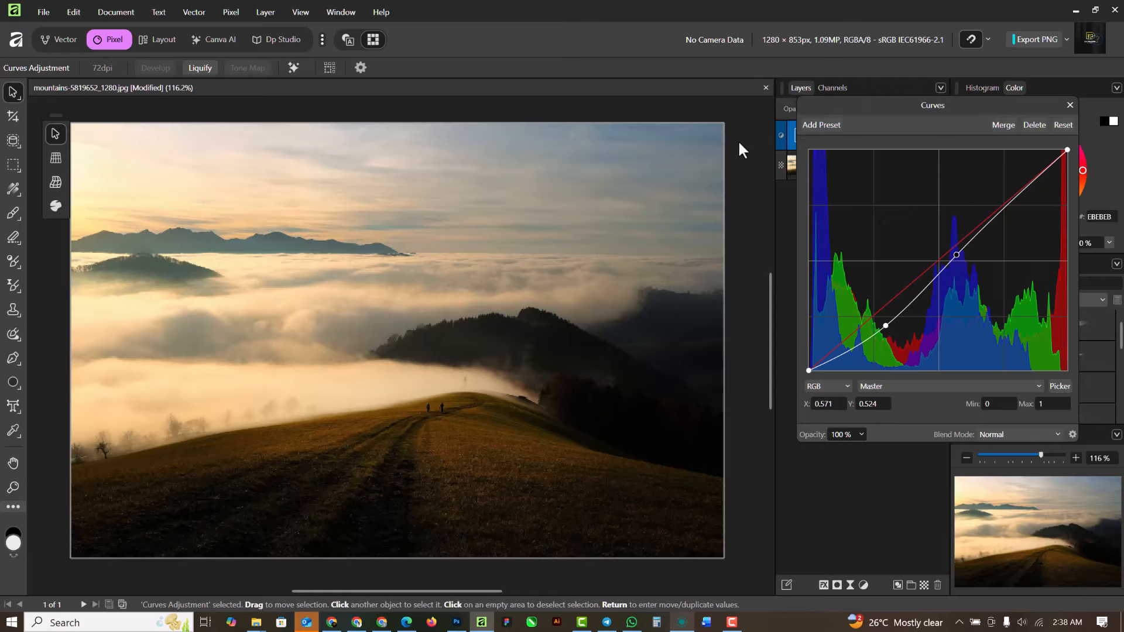
left_click(1069, 106)
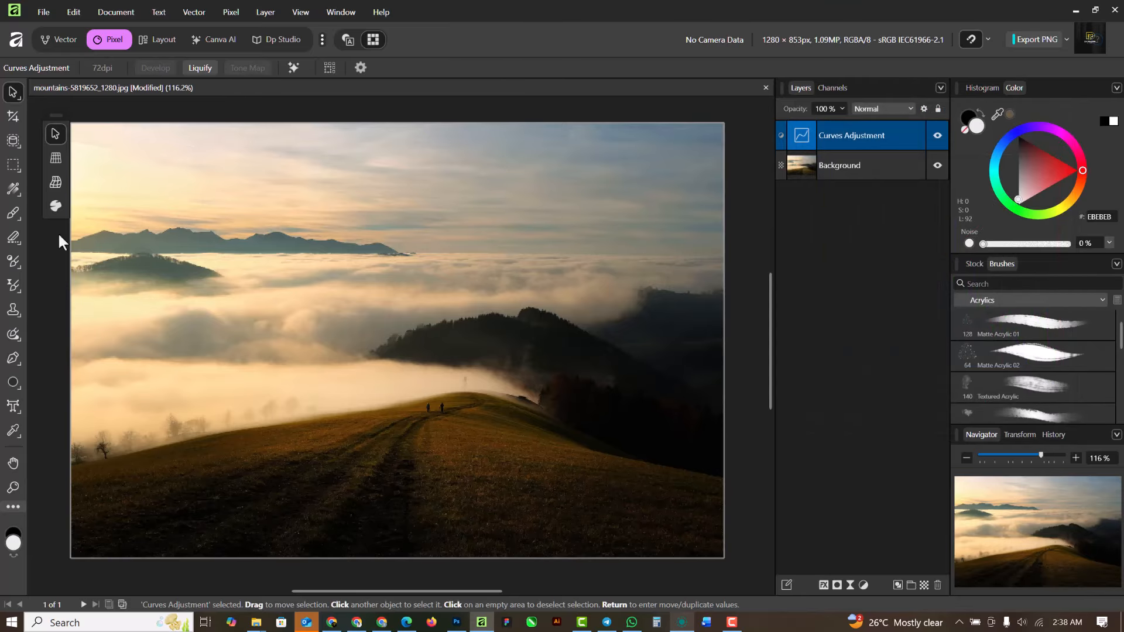
- Draw a wide light grey rectangle without an outline across the middle of the photo
left_click(10, 381)
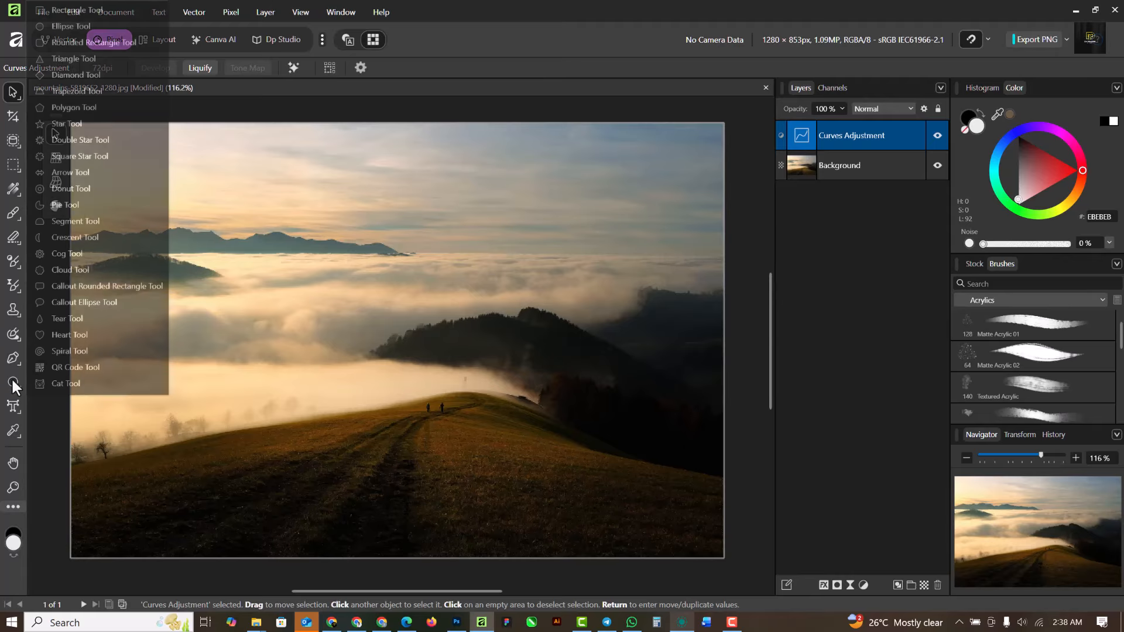
left_click(82, 10)
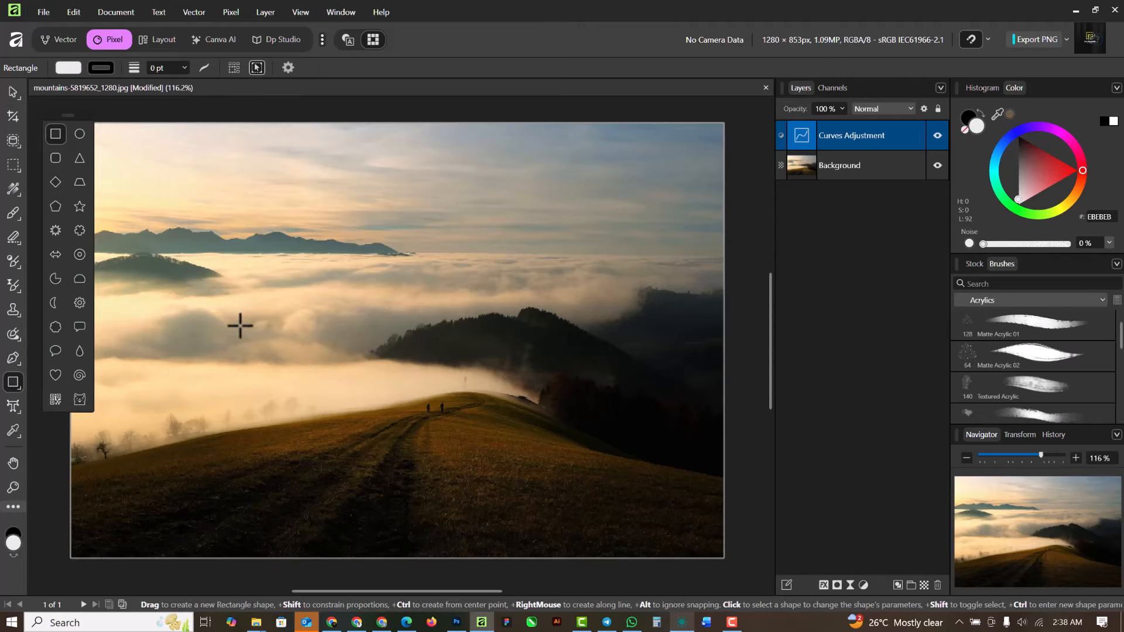
left_click_drag(192, 269, 201, 281)
left_click_drag(229, 320, 568, 370)
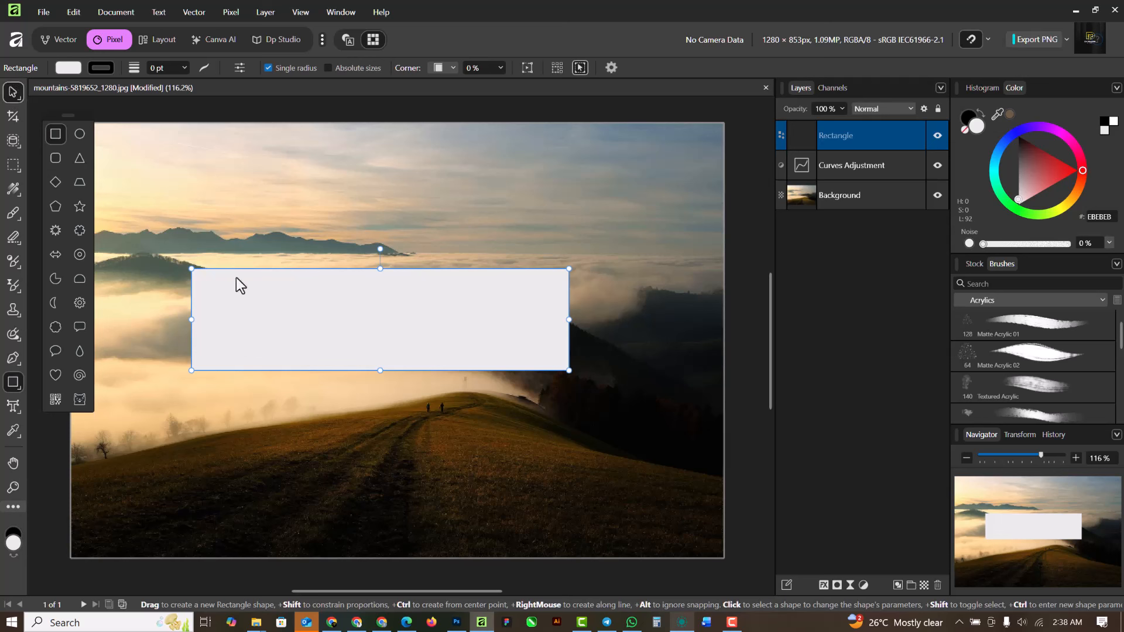
- Centre the rectangle horizontally, reduce its height slightly from the lower edge, and position it around the middle of the photo
key("v")
left_click_drag(310, 322, 318, 326)
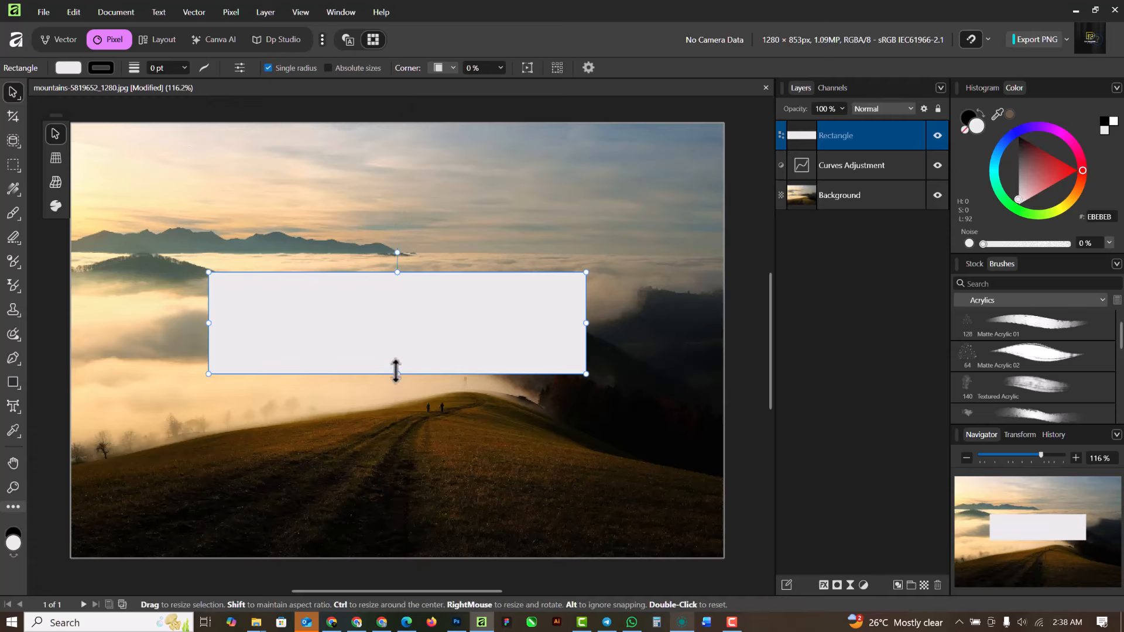
left_click_drag(397, 370, 397, 351)
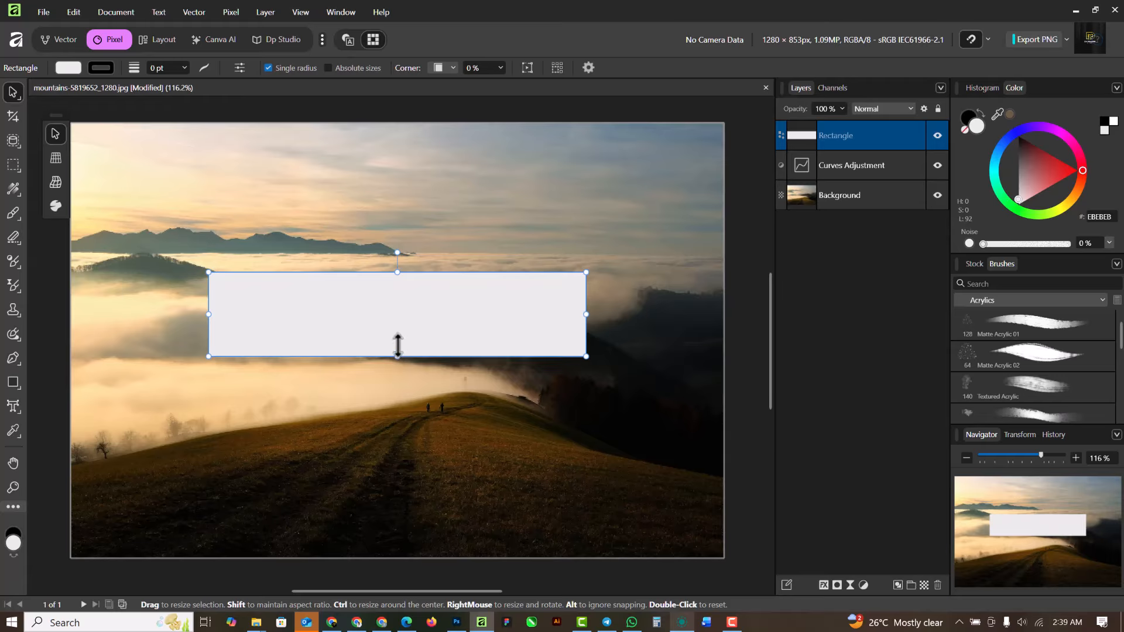
left_click_drag(401, 301, 400, 311)
- Set up a crop of the document using the 1920 x 1080 [HD 1080] resample preset
left_click(436, 521)
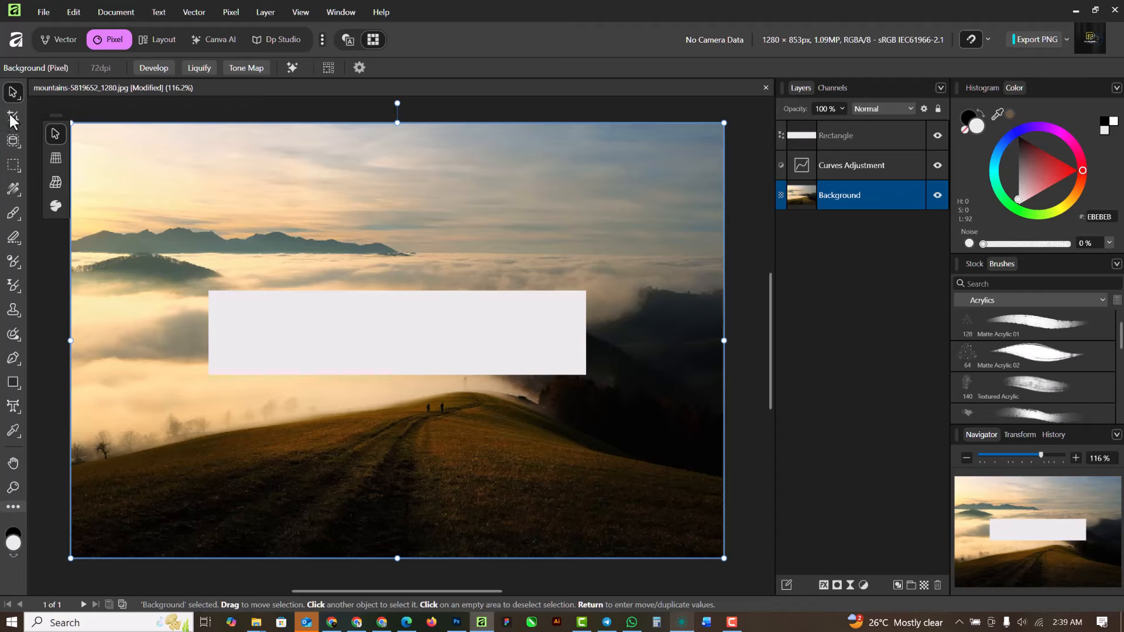
double_click(878, 195)
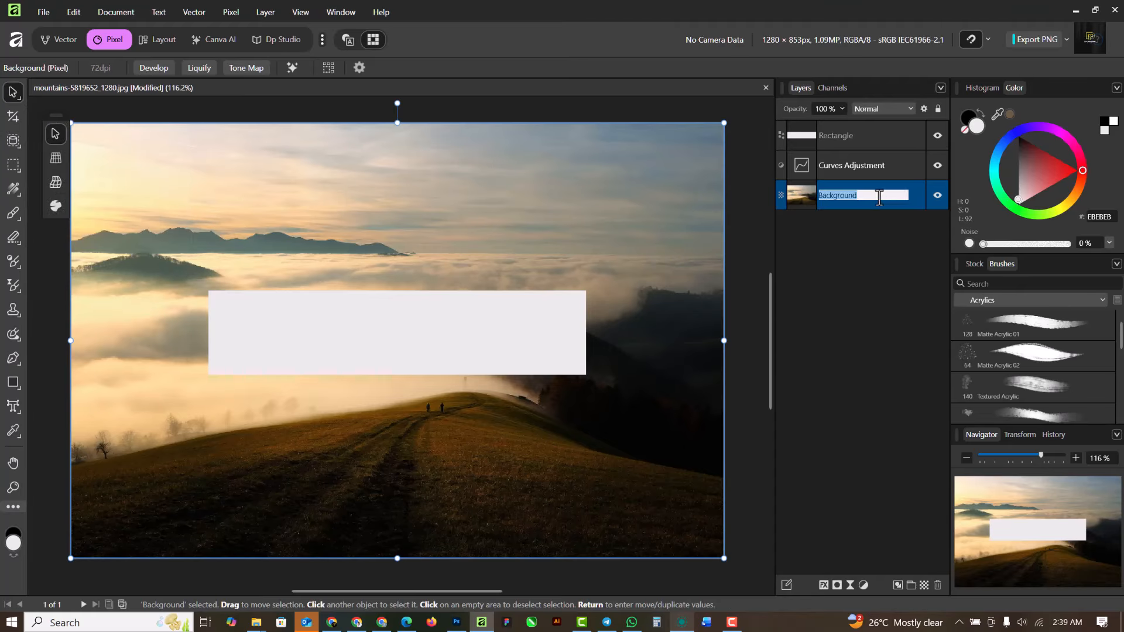
left_click(13, 116)
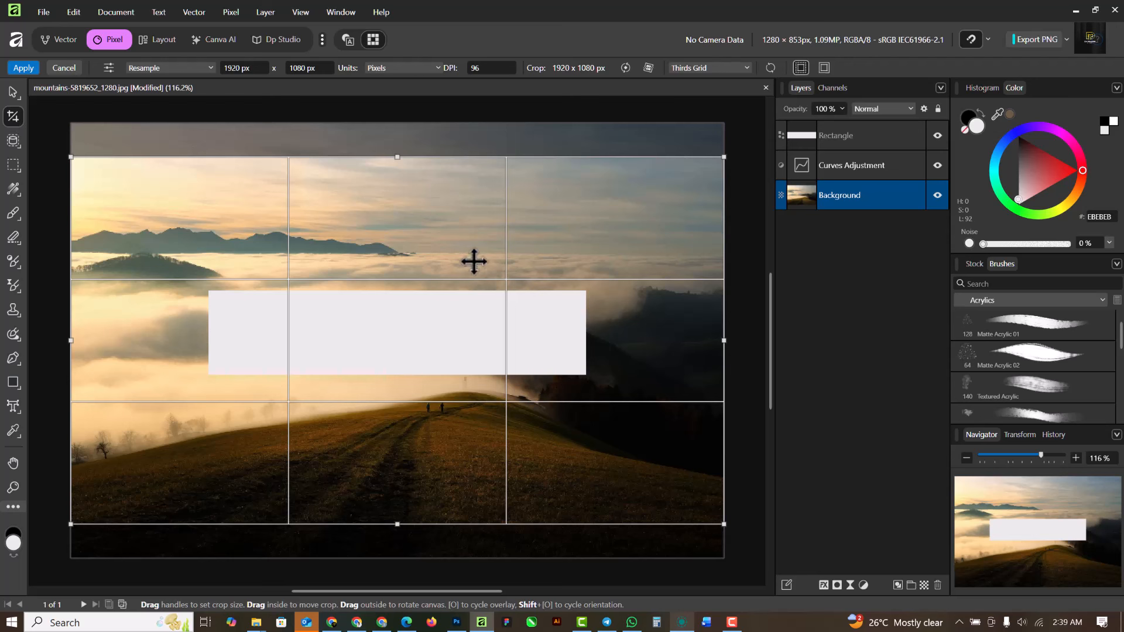
left_click(107, 68)
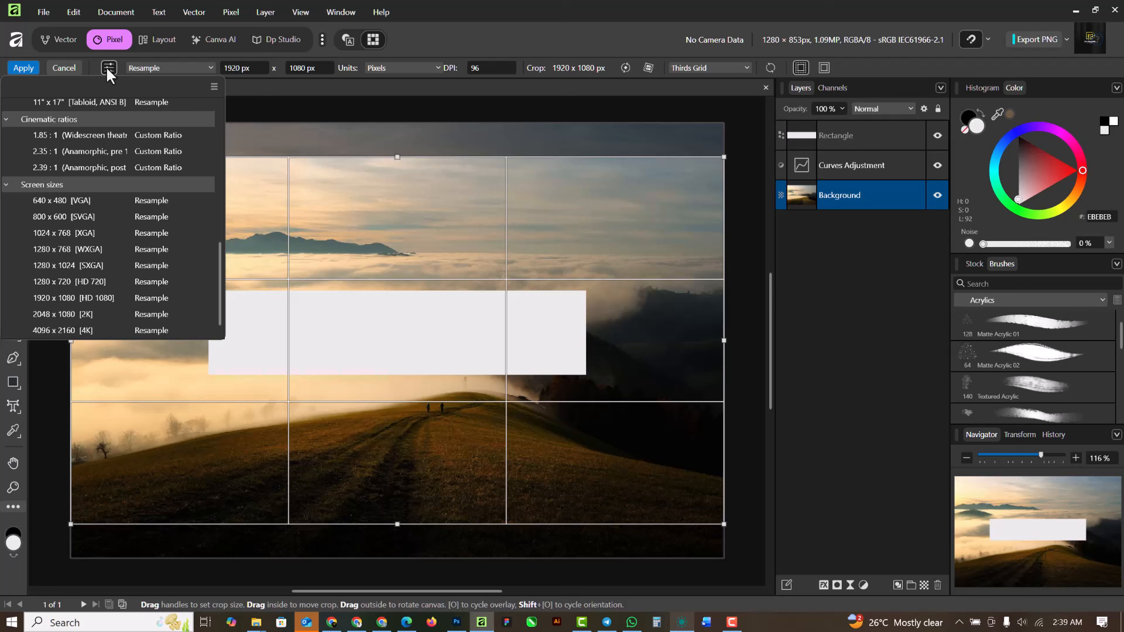
scroll(107, 251, "up", 4)
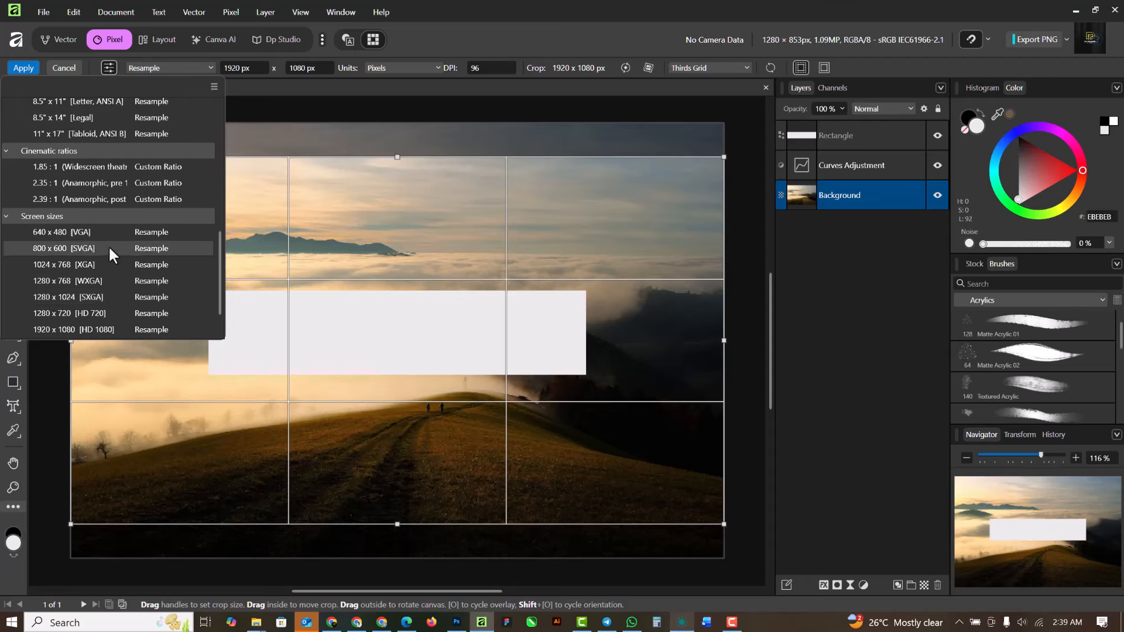
scroll(108, 244, "down", 2)
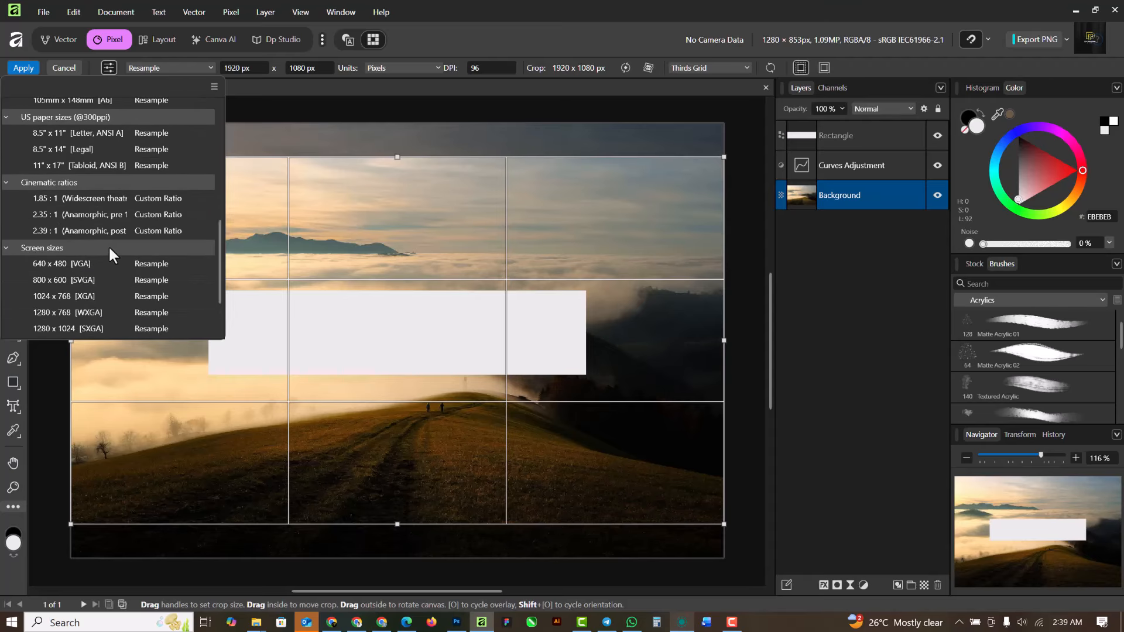
left_click(209, 65)
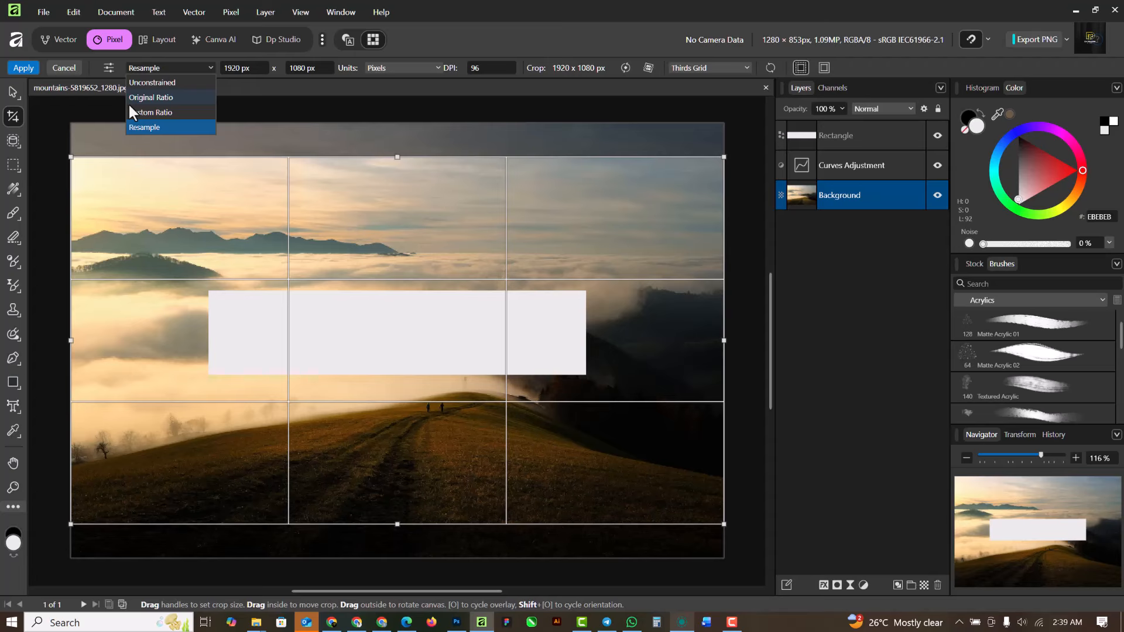
left_click(106, 65)
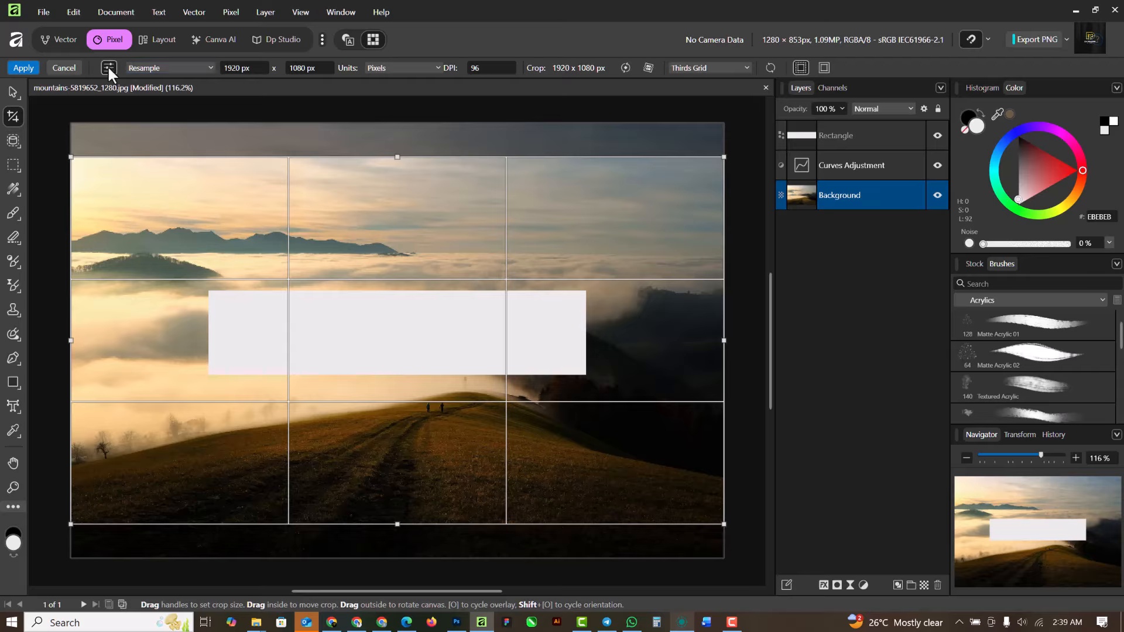
left_click(107, 64)
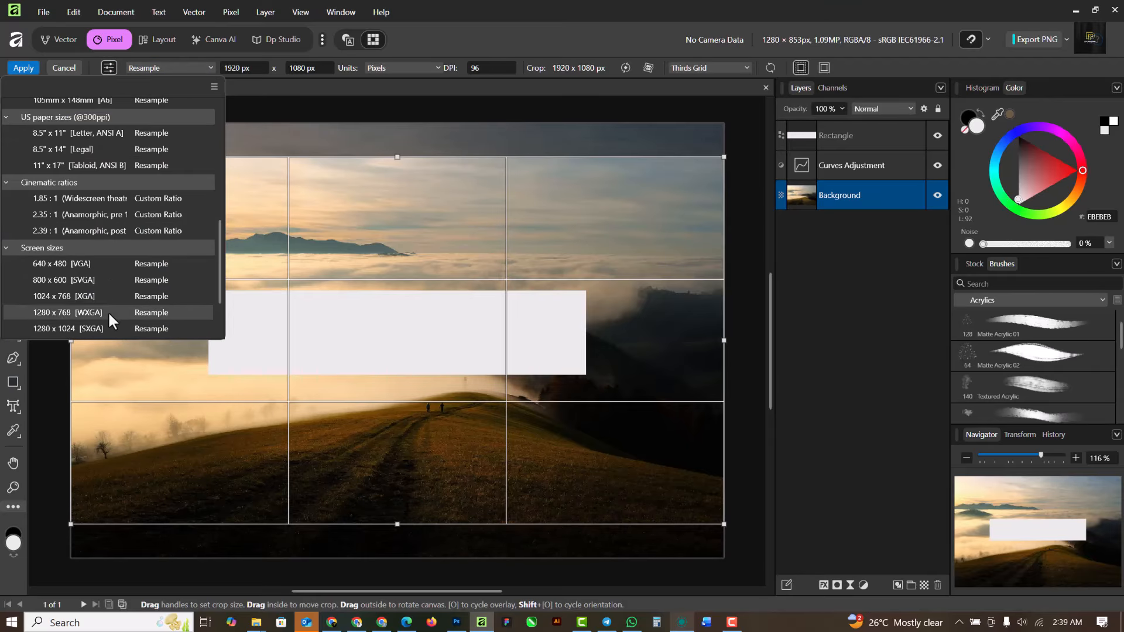
scroll(108, 311, "down", 2)
left_click(92, 296)
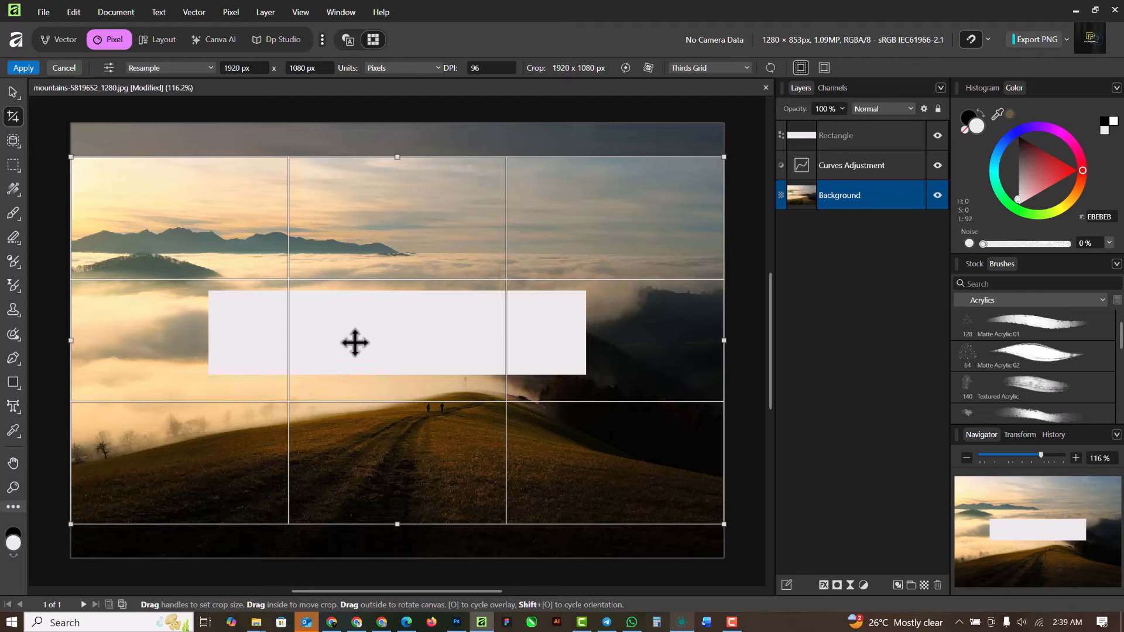
- Nudge the crop frame slightly upward over the photo and apply the crop
key("Up")
key("Up")
key("Up")
key("Up")
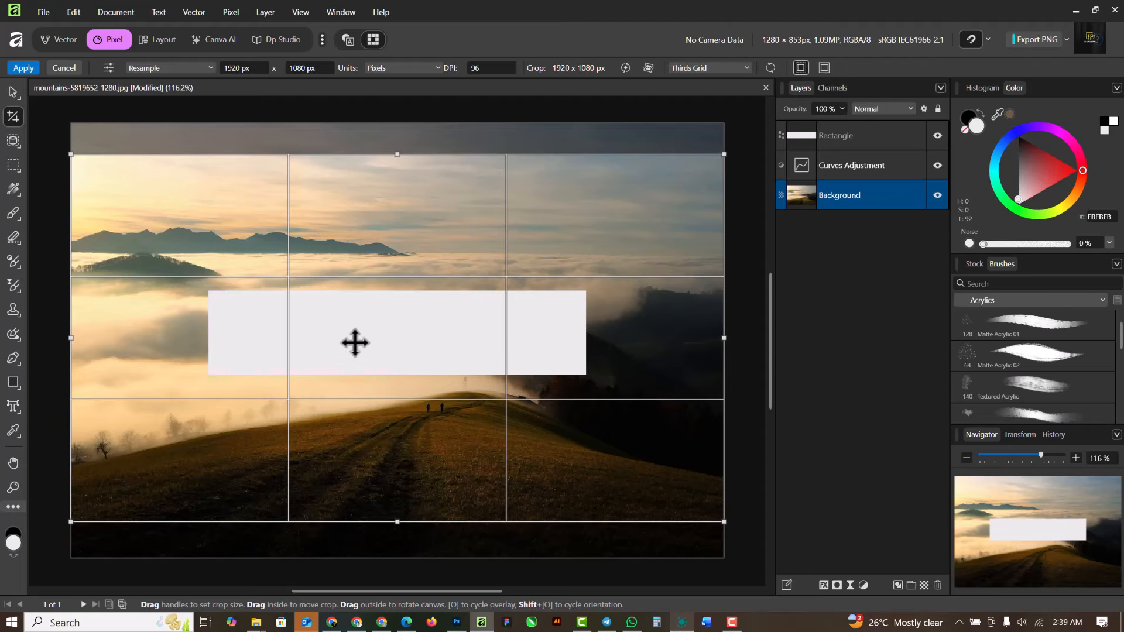
key("Up")
key("Up")
key("Up")
key("Up")
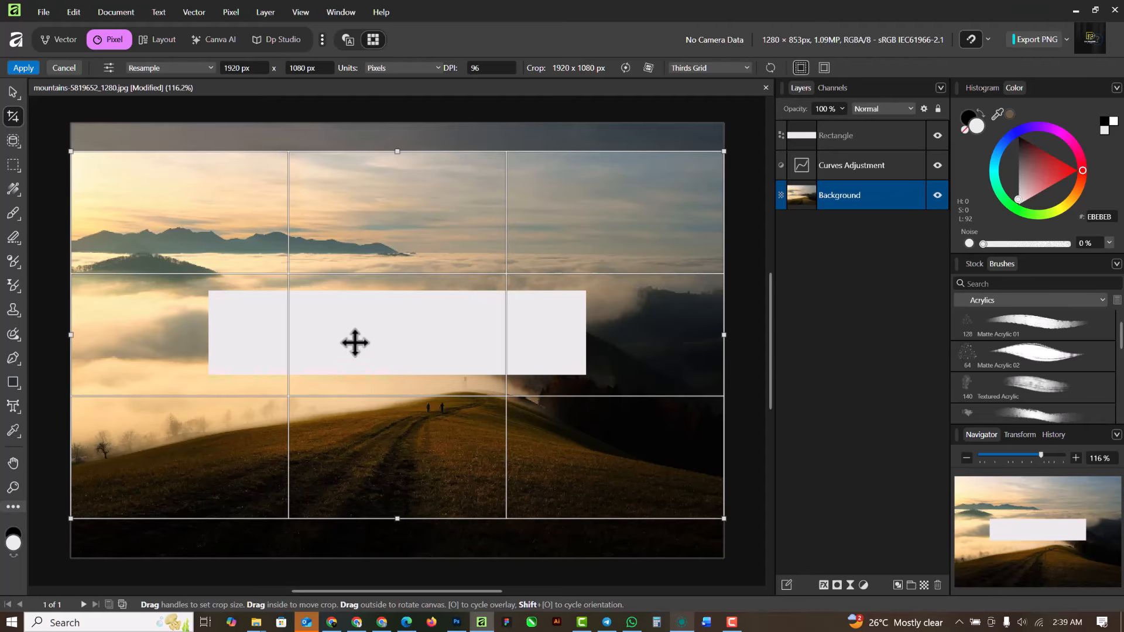
key("Up")
key("Up")
key("Up")
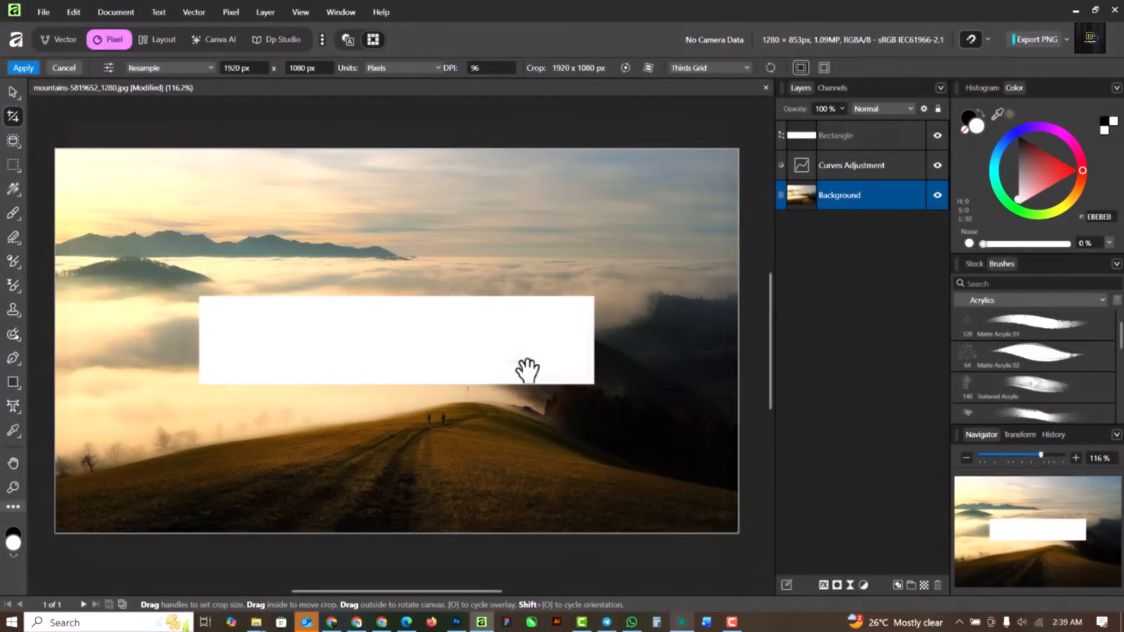
key("h")
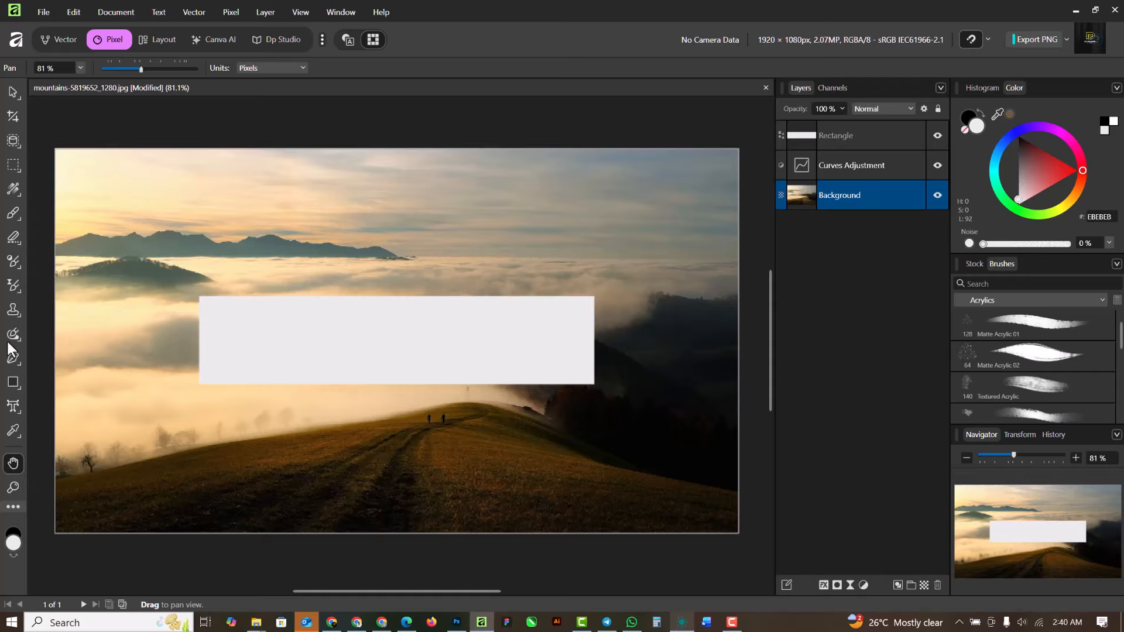
- Add the artistic text "CREATIVE" over the light rectangle
left_click(16, 402)
left_click(53, 403)
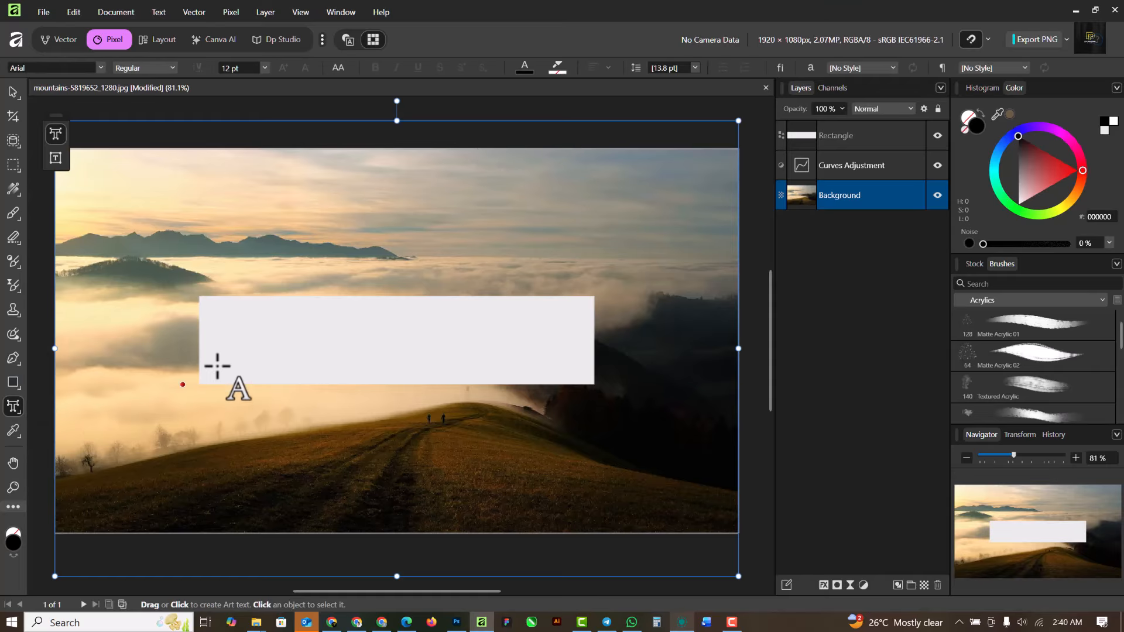
left_click(293, 343)
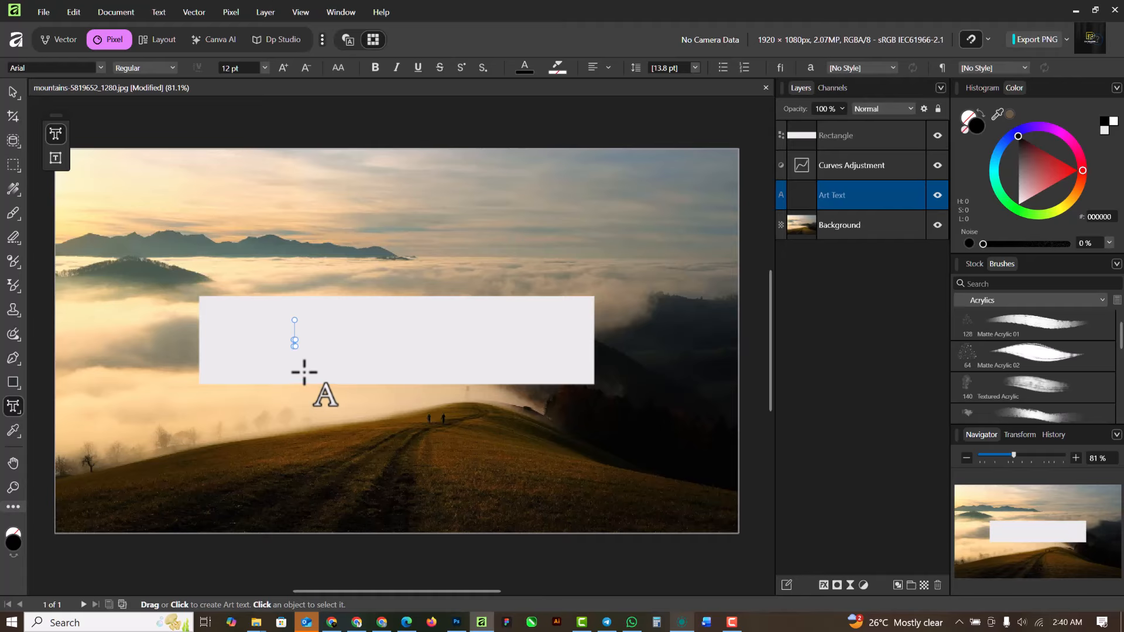
type("CREAT")
key("ctrl+a")
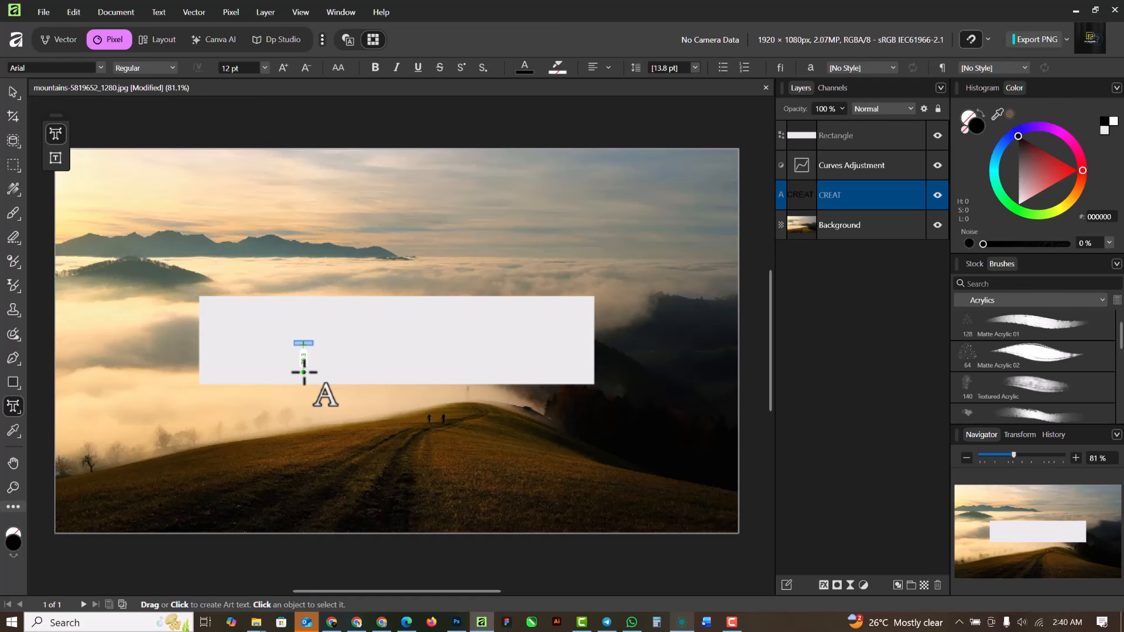
type("CREATIVE")
key("Escape")
left_click(13, 93)
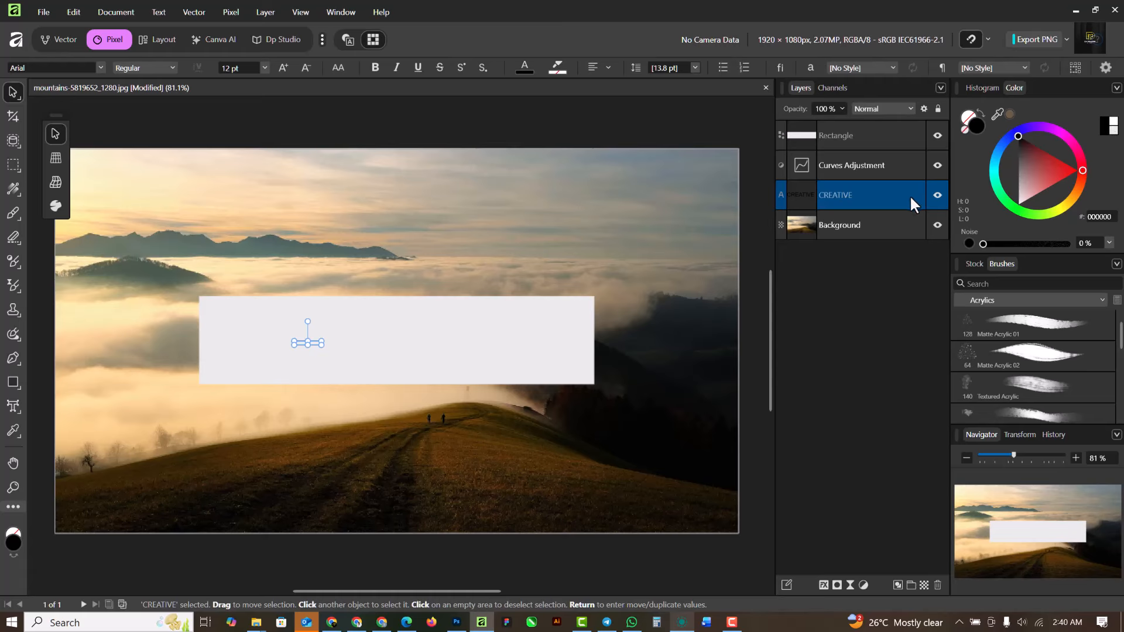
- Move the CREATIVE text layer above the rectangle layer, enlarge the text to about 120 pt and centre it on the rectangle
left_click_drag(909, 194, 901, 128)
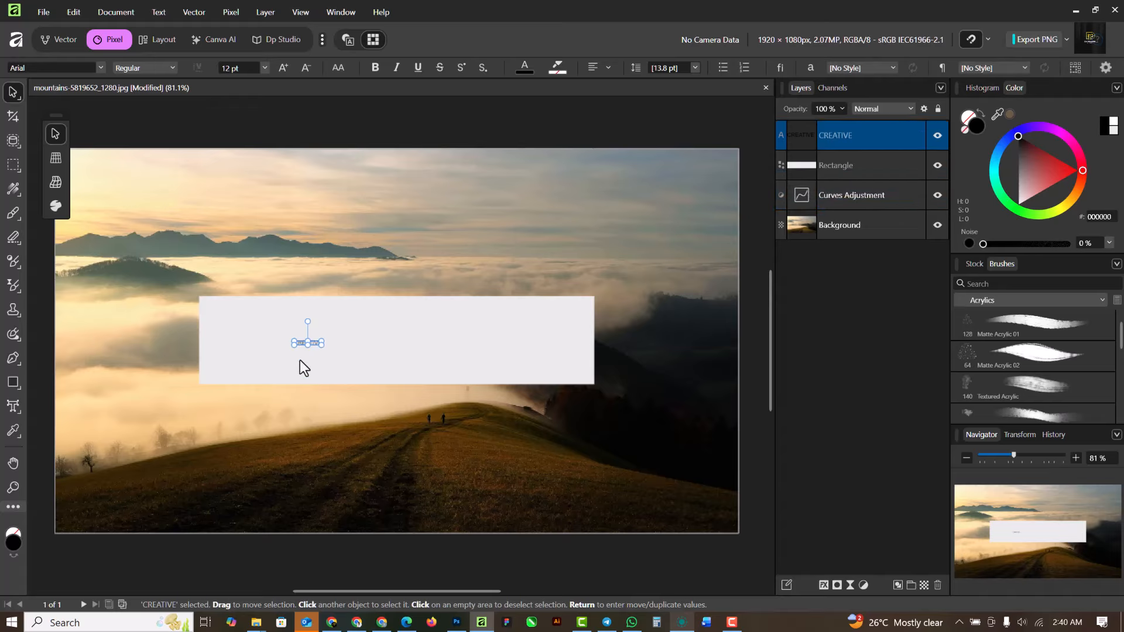
left_click_drag(322, 344, 571, 397)
left_click_drag(526, 348, 484, 351)
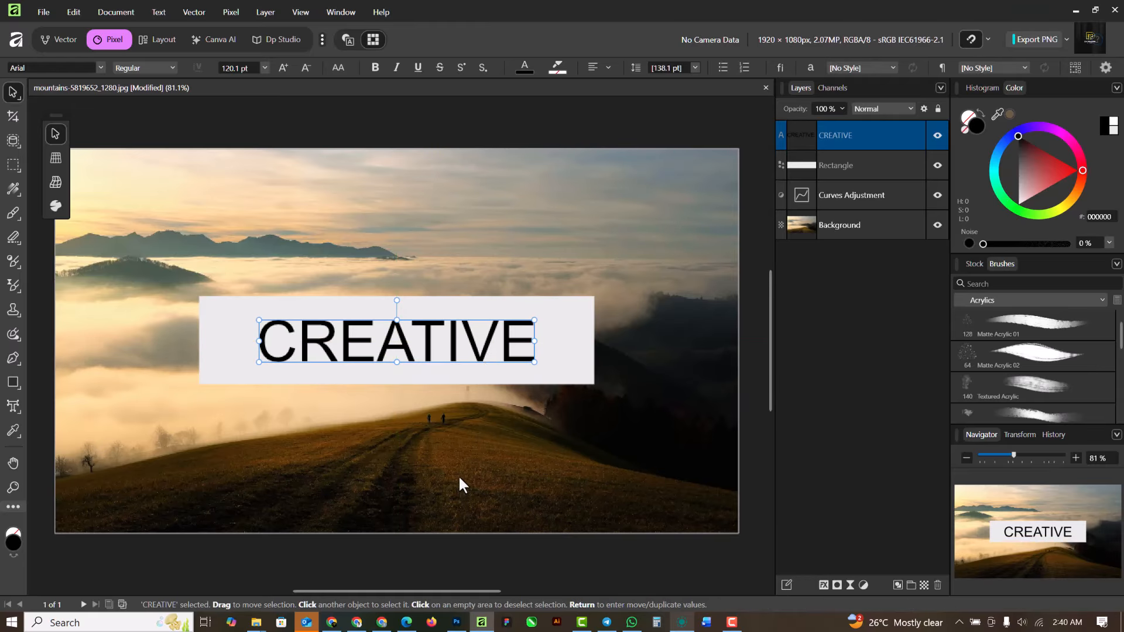
- Set the font of the CREATIVE text to GalanoGrotesqueAlt-Black
left_click(100, 67)
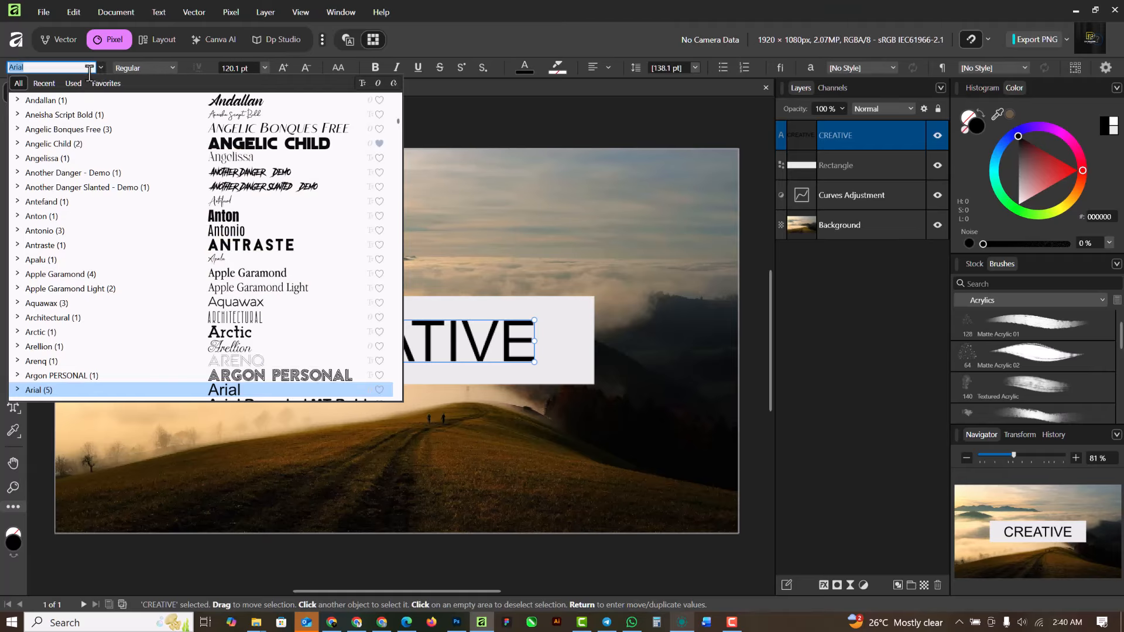
left_click(41, 84)
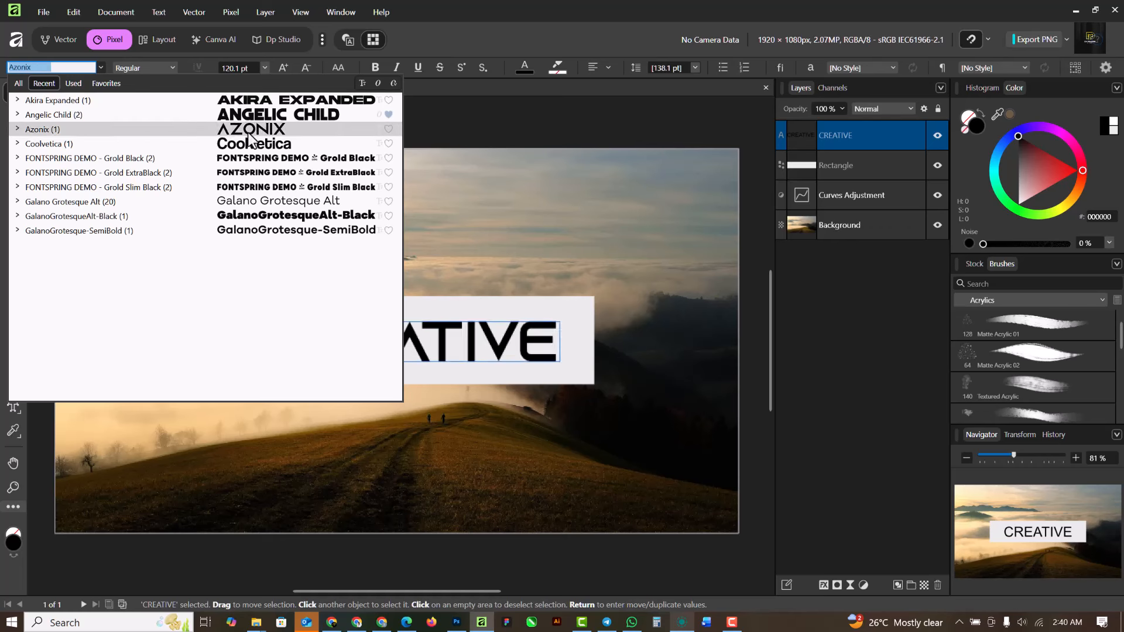
left_click(286, 220)
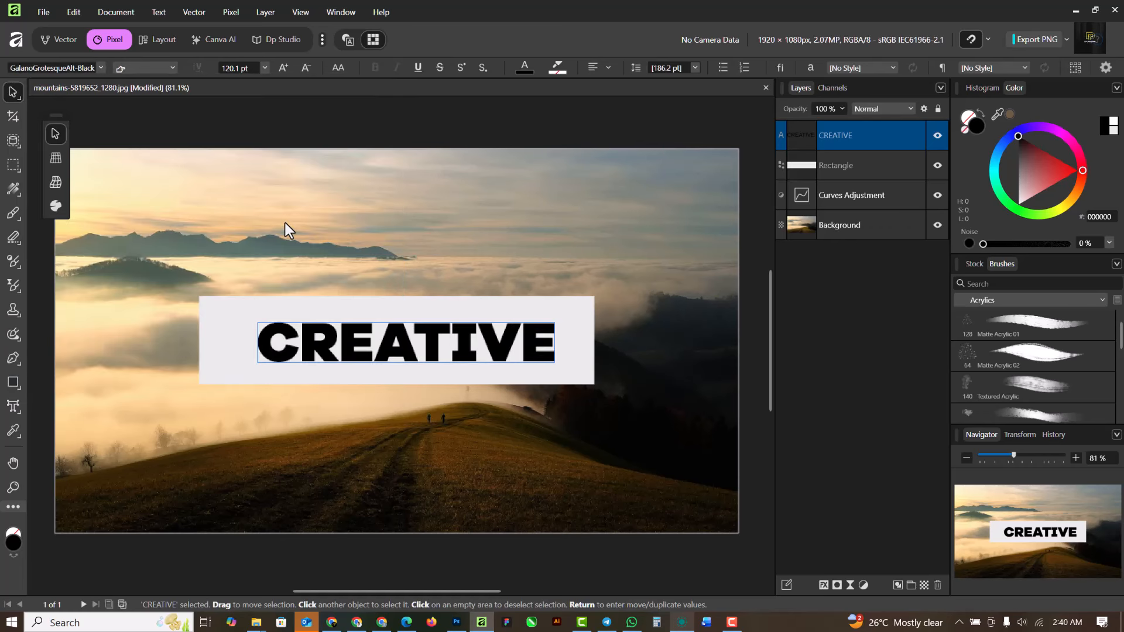
scroll(448, 395, "up", 1)
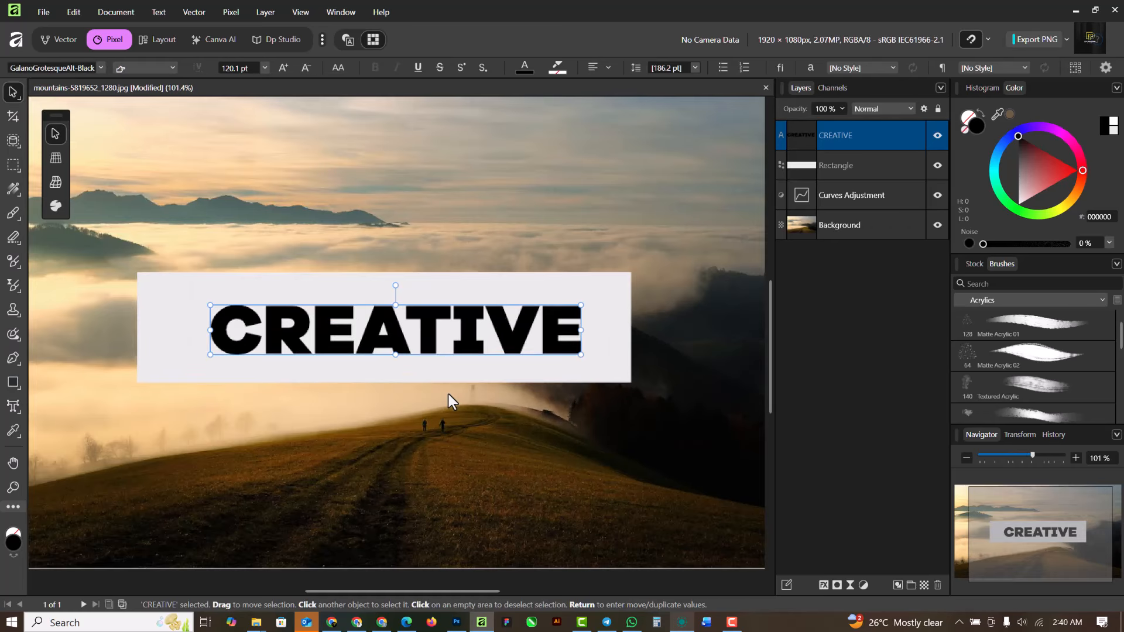
scroll(430, 356, "up", 2)
scroll(426, 328, "down", 3)
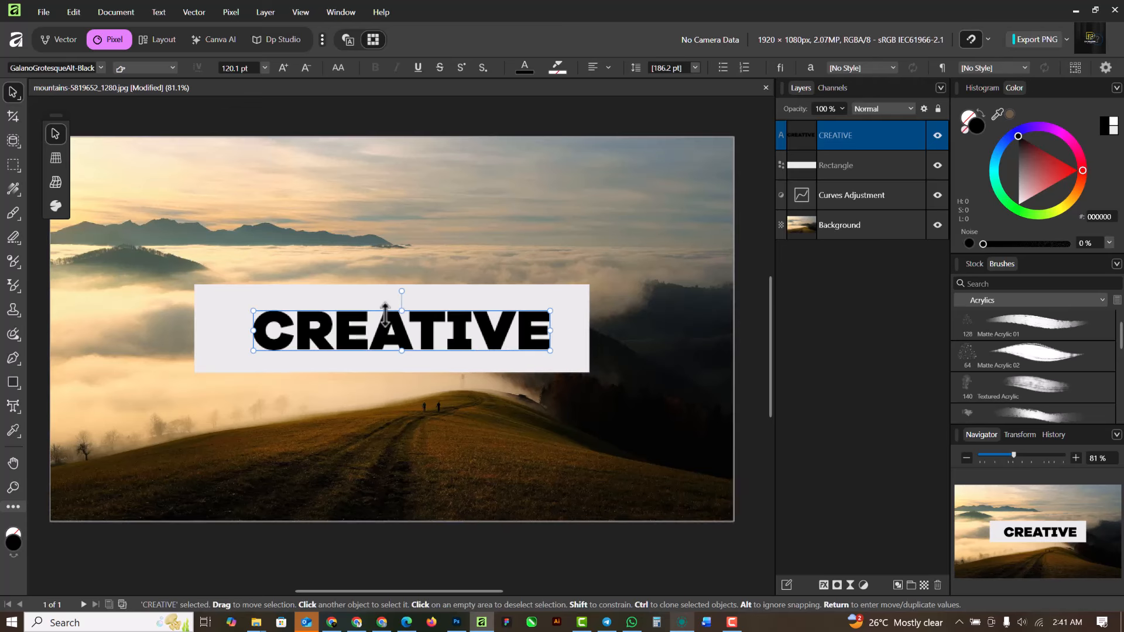
- Enlarge the CREATIVE text to about 133 pt and centre it on the light rectangle
left_click_drag(253, 311, 233, 294)
left_click_drag(550, 307, 555, 303)
left_click_drag(489, 327, 487, 327)
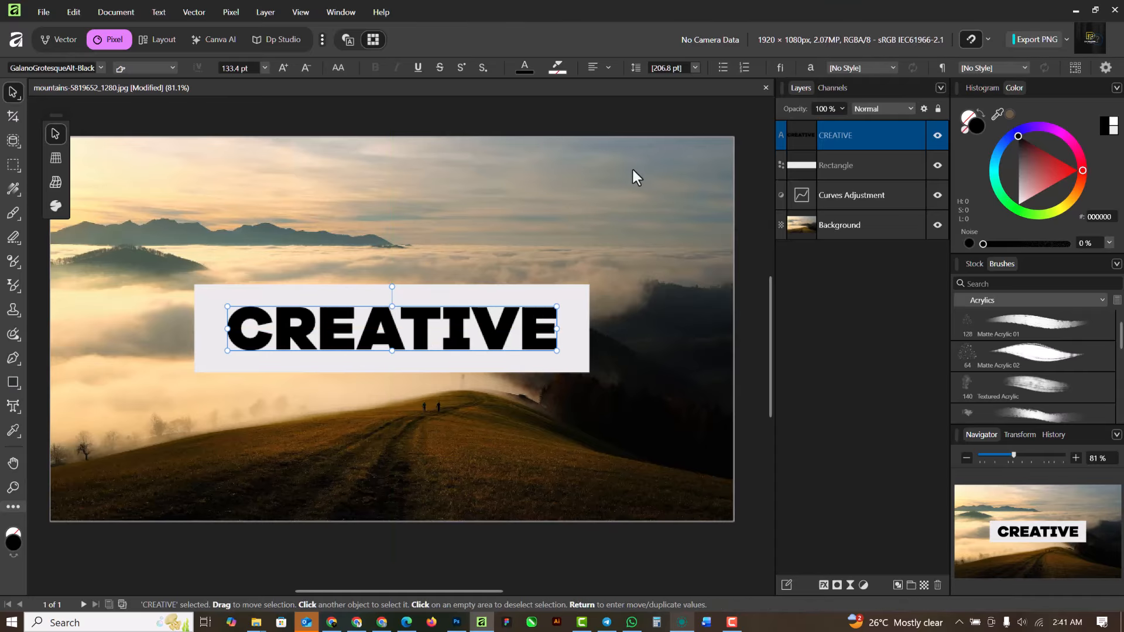
- Set the blend mode of the CREATIVE text layer to Erase and inspect the cut-out letters up close
left_click(910, 109)
scroll(887, 219, "down", 8)
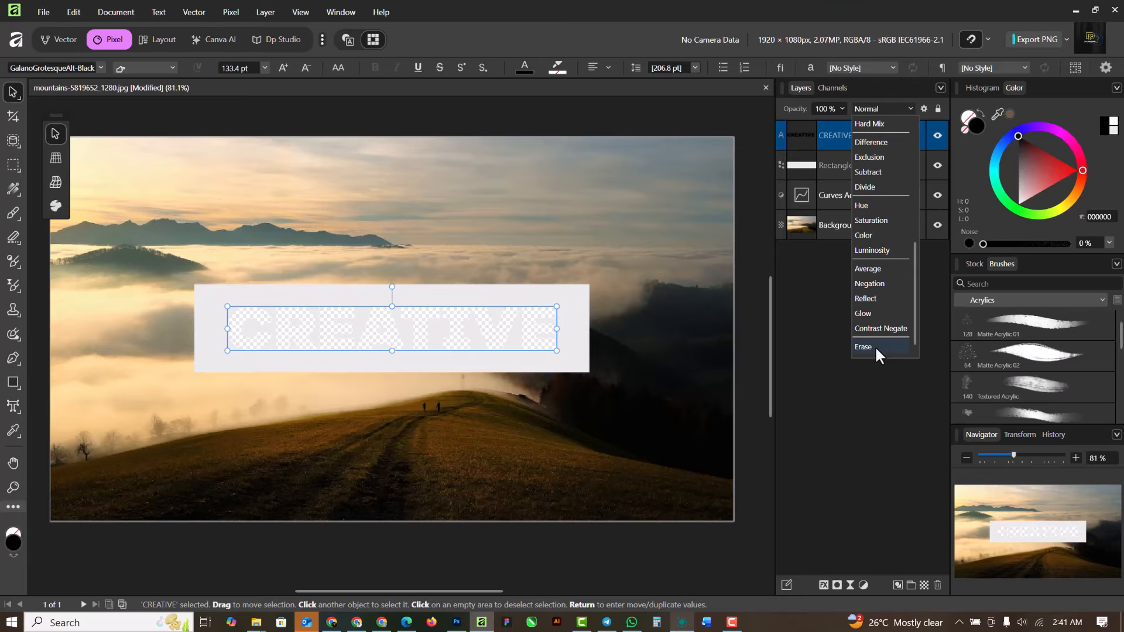
left_click(875, 347)
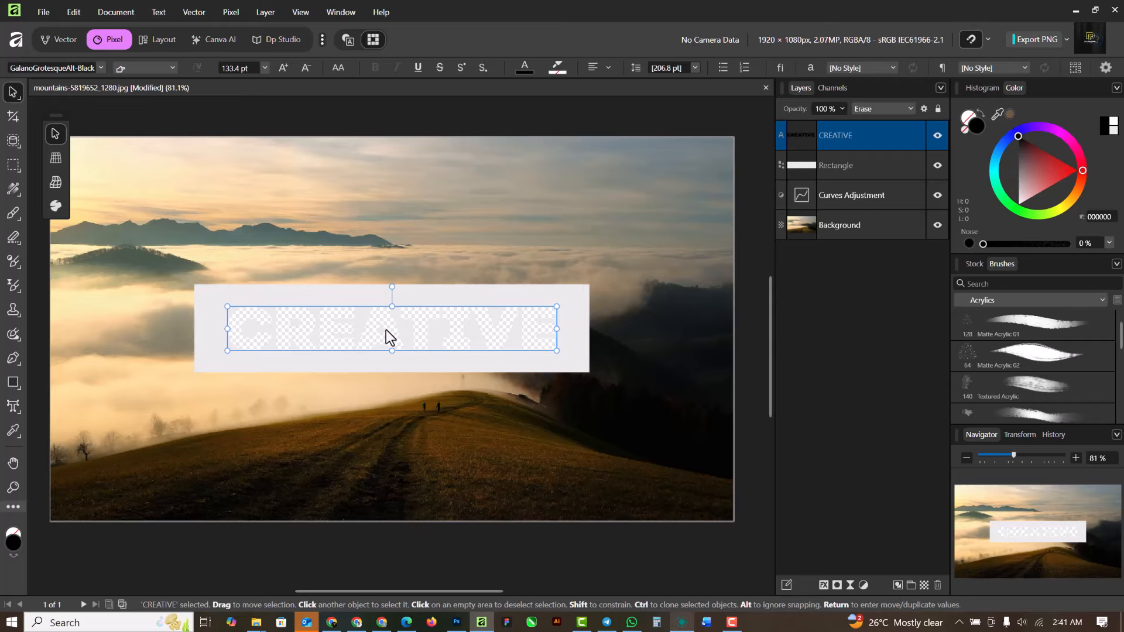
scroll(386, 329, "up", 6)
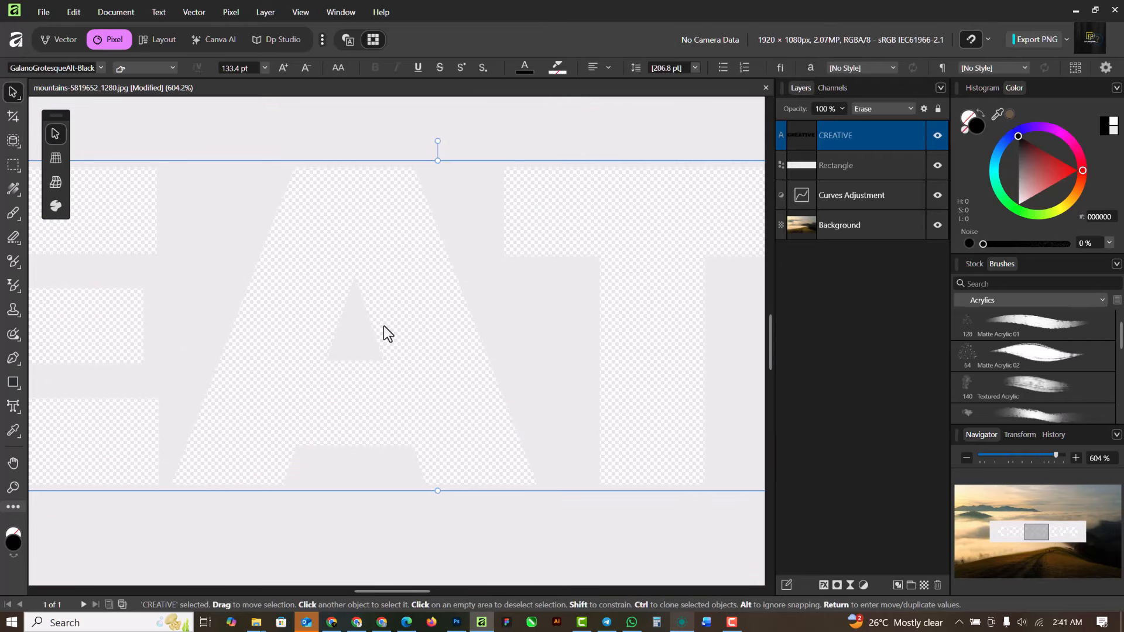
scroll(306, 170, "down", 4)
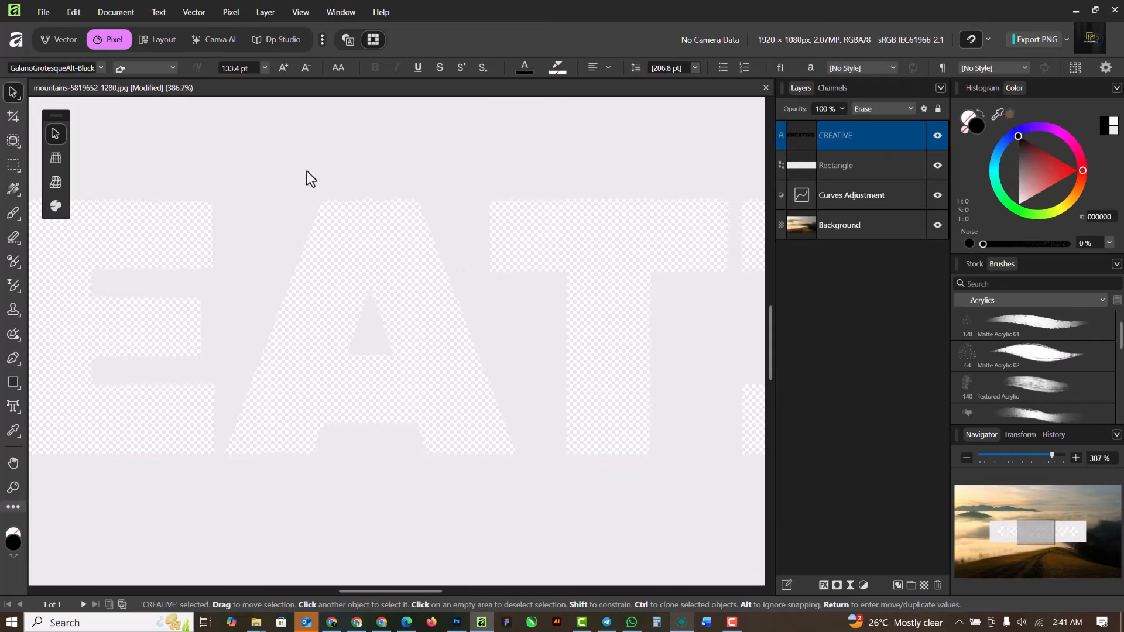
scroll(350, 336, "down", 3)
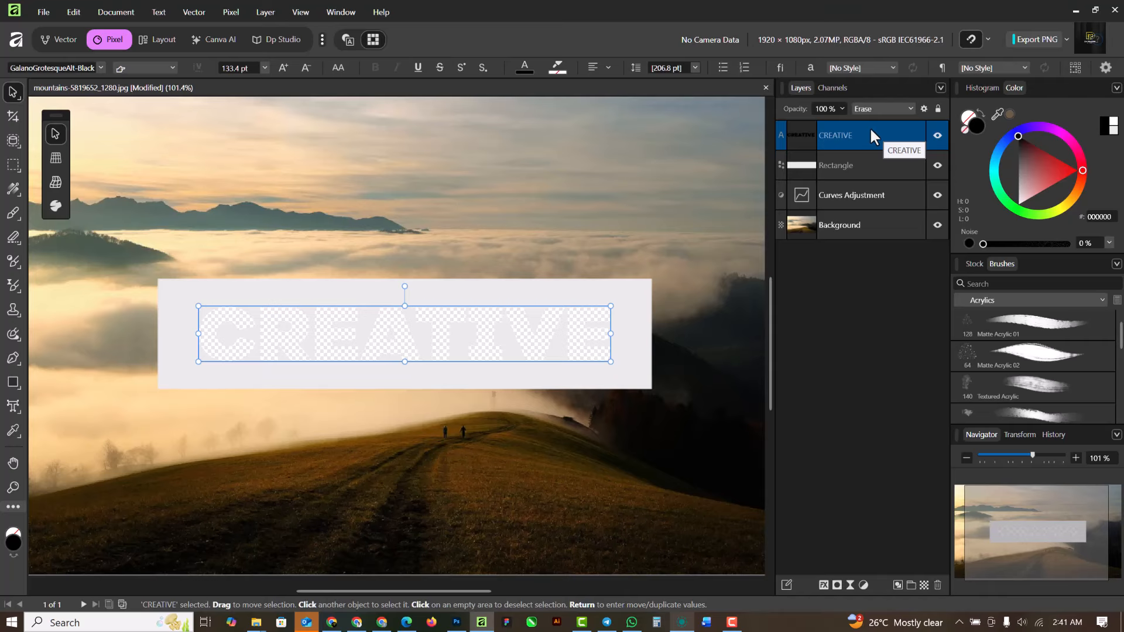
- Nest the CREATIVE text layer inside the Rectangle layer so it erases only the rectangle, and check the nesting
left_click_drag(871, 130, 872, 167)
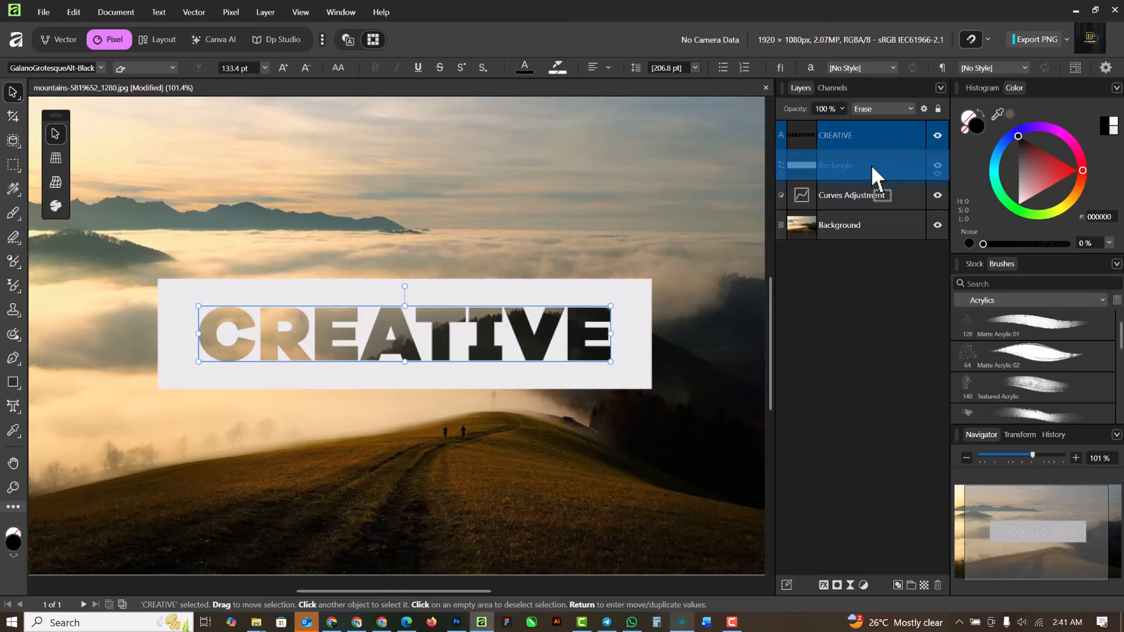
left_click_drag(872, 167, 872, 167)
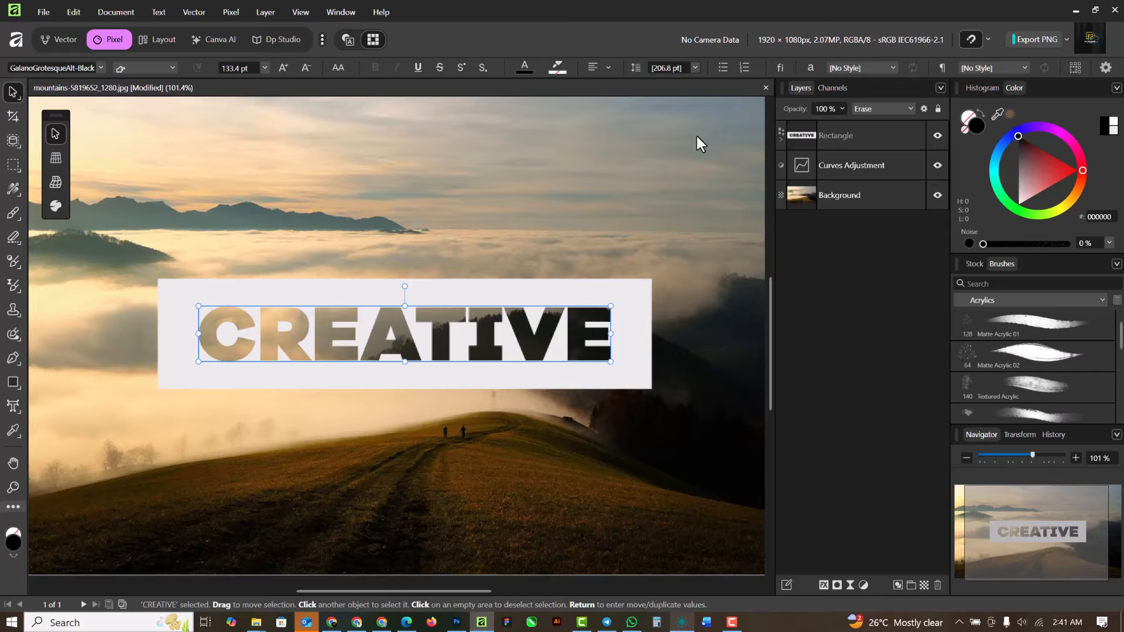
left_click(779, 137)
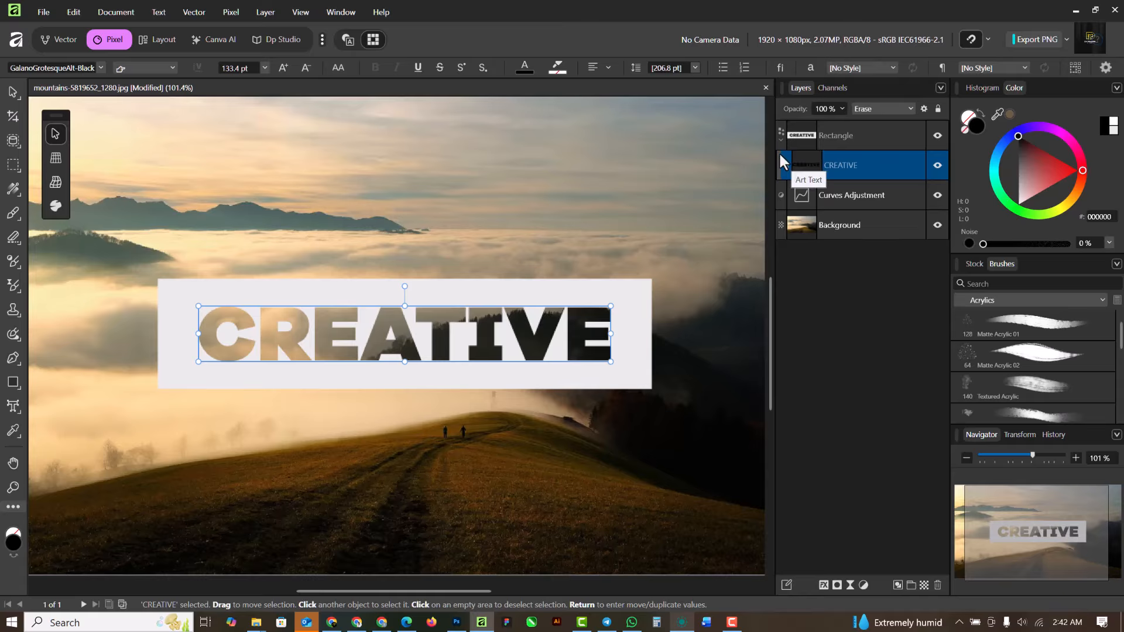
left_click_drag(780, 155, 781, 137)
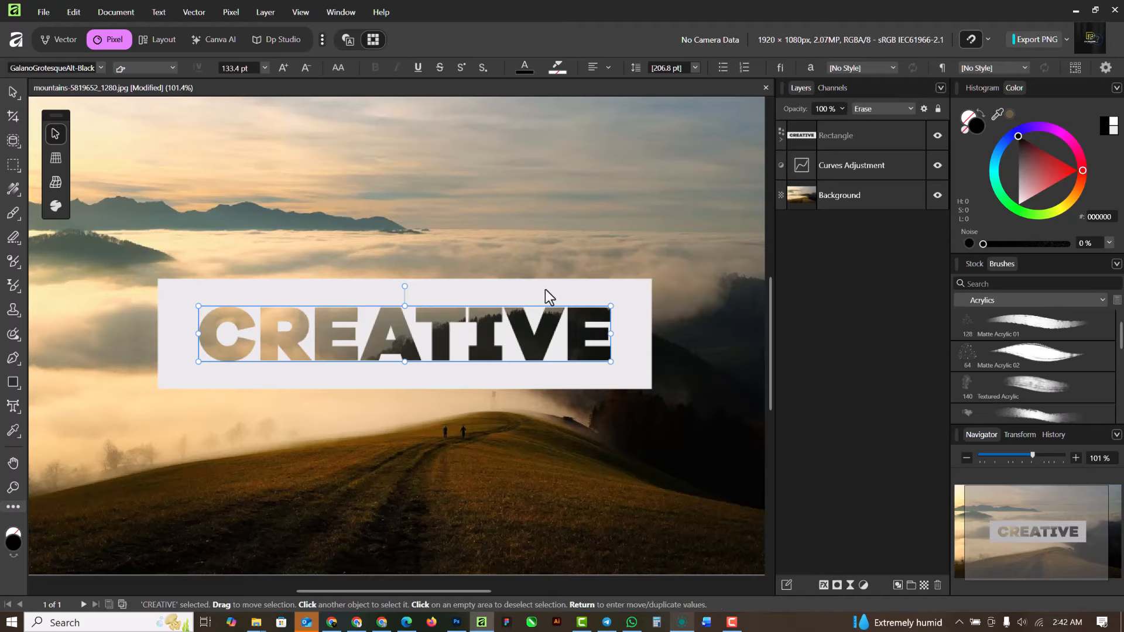
- Draw a wide light ellipse above the Rectangle layer, overlapping the upper half of the CREATIVE lettering, and add a mask to it
left_click(882, 136)
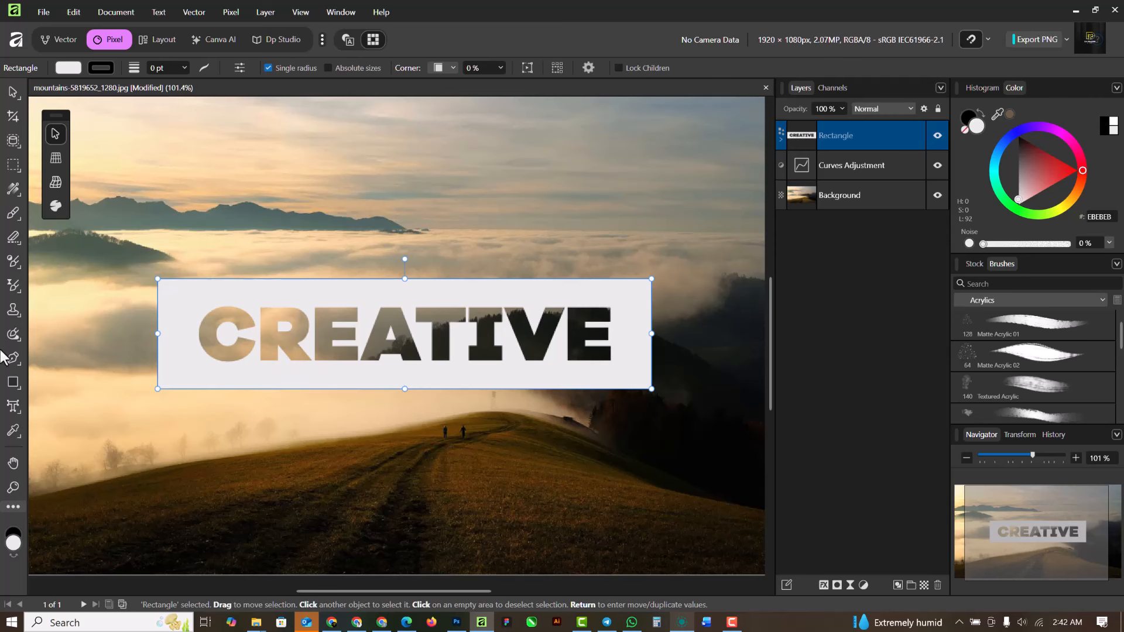
left_click(20, 388)
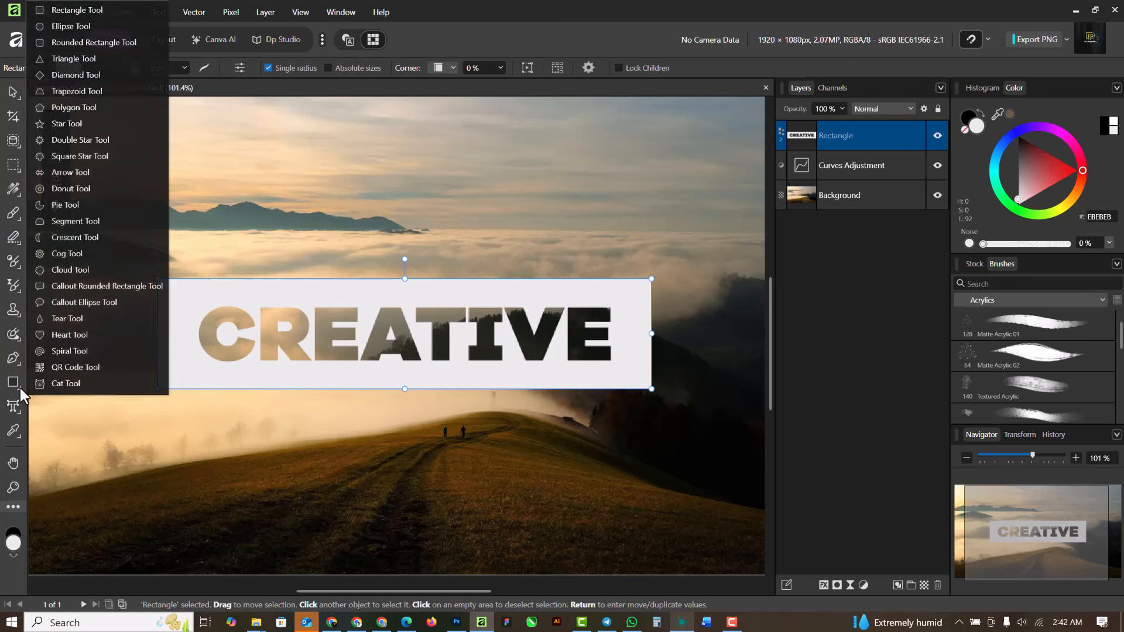
left_click(61, 27)
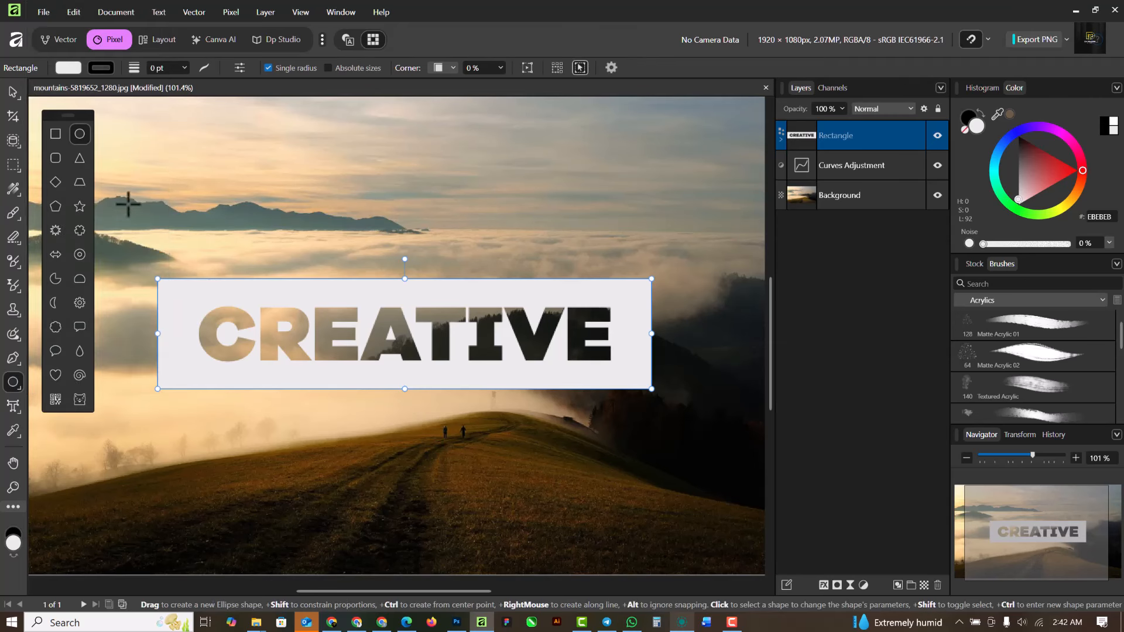
left_click_drag(129, 189, 684, 334)
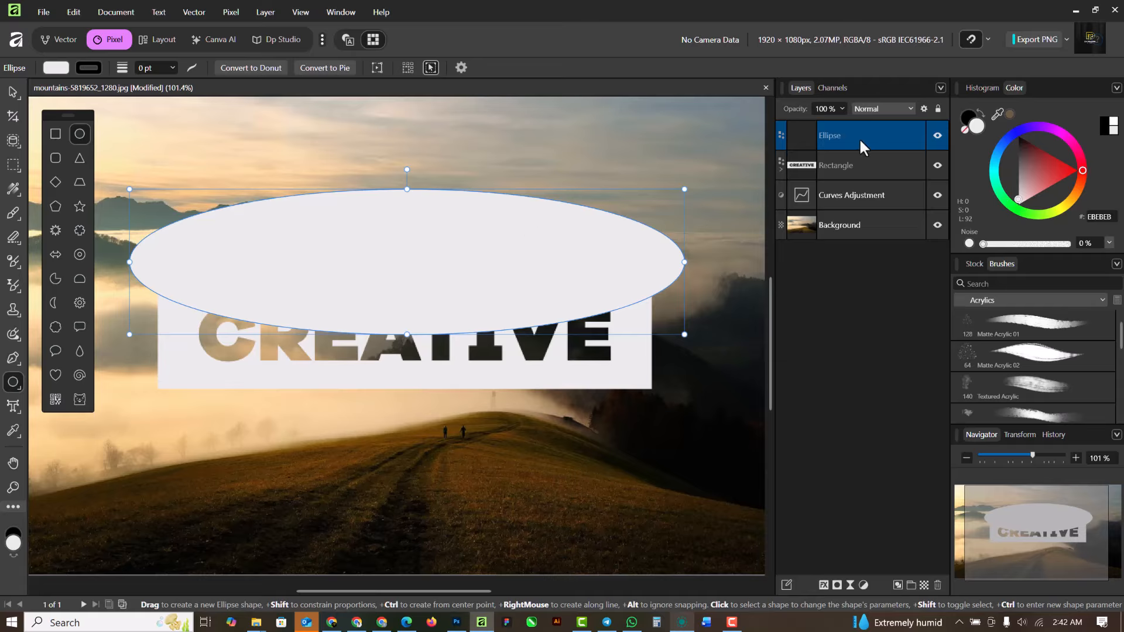
left_click(837, 584)
left_click(835, 583)
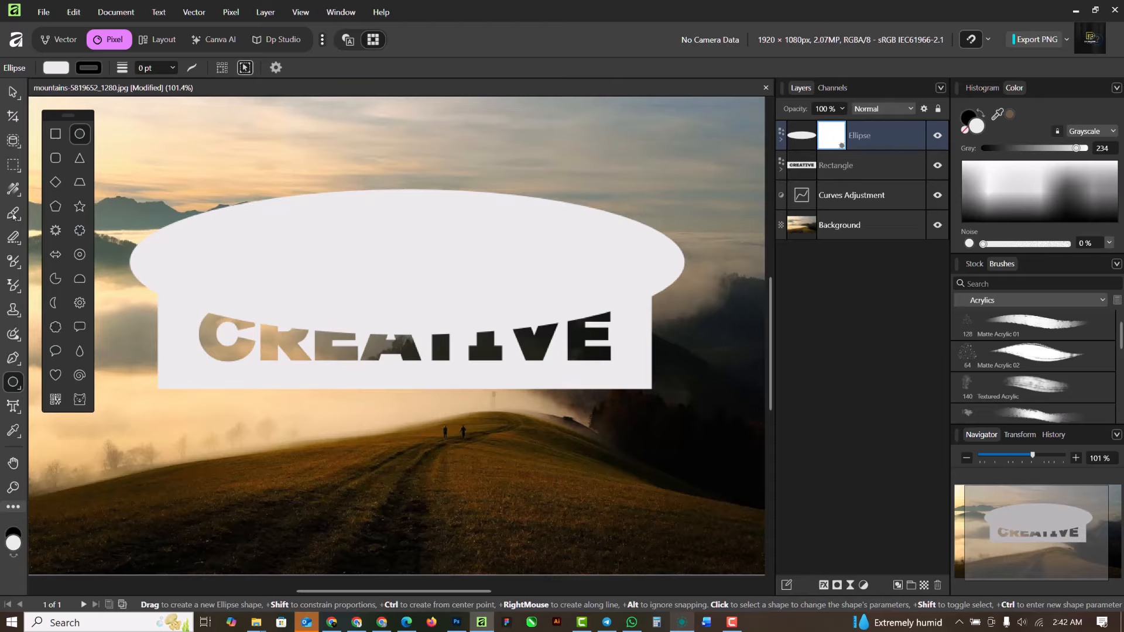
- Paint black on the ellipse's mask with a soft brush, reduced to 804 px, to hide the ellipse outside the rectangle and leave a soft sheen
right_click(13, 213)
left_click(66, 211)
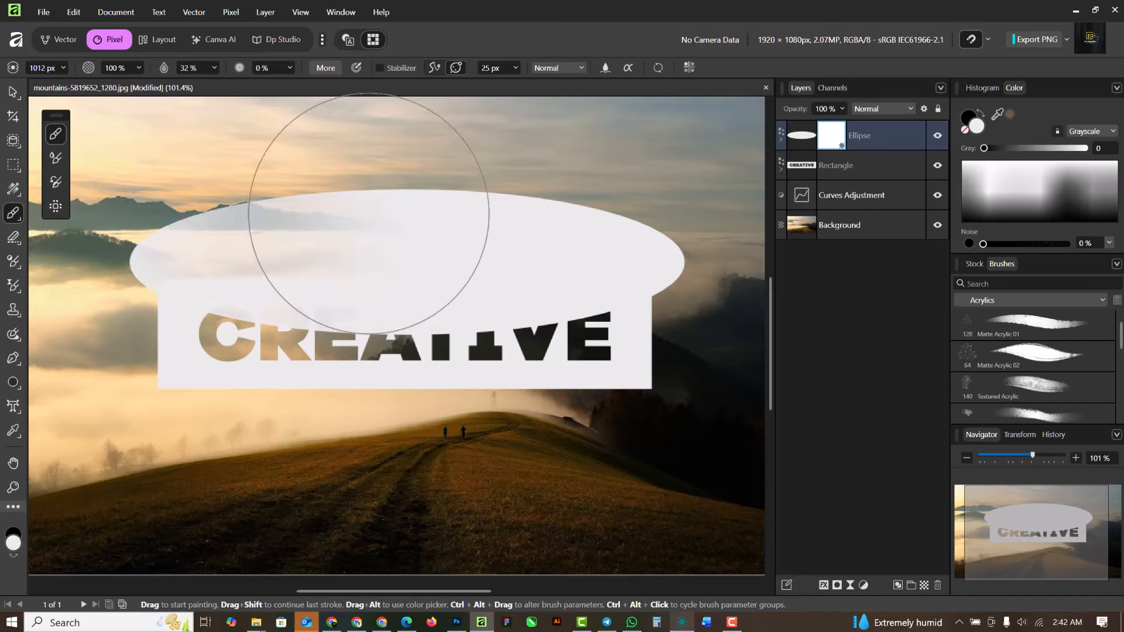
scroll(371, 213, "down", 3)
mouse_move(317, 194)
left_mouse_down()
mouse_move(263, 186)
mouse_move(318, 168)
mouse_move(332, 172)
mouse_move(275, 194)
mouse_move(362, 176)
left_mouse_up()
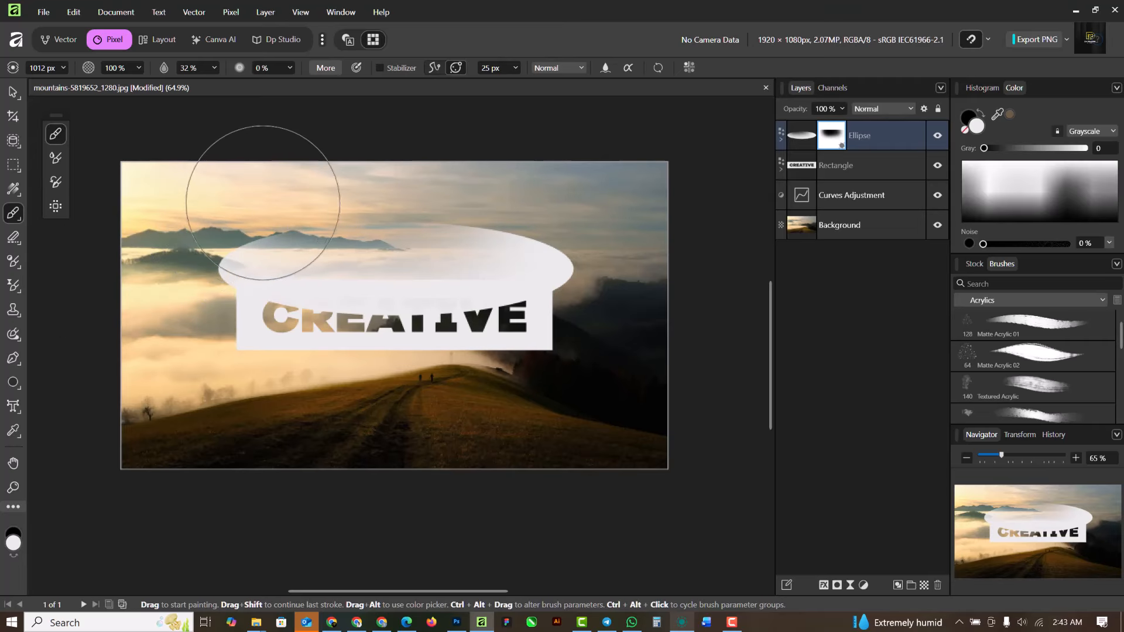
left_click_drag(297, 189, 493, 200)
key("bracketleft")
key("bracketleft")
mouse_move(576, 213)
left_mouse_down()
mouse_move(452, 200)
mouse_move(422, 208)
mouse_move(527, 211)
mouse_move(359, 211)
mouse_move(480, 224)
mouse_move(342, 217)
mouse_move(333, 202)
mouse_move(203, 203)
mouse_move(288, 221)
mouse_move(165, 224)
mouse_move(199, 216)
mouse_move(192, 229)
mouse_move(234, 233)
mouse_move(185, 228)
mouse_move(230, 237)
mouse_move(187, 231)
mouse_move(533, 200)
mouse_move(567, 209)
mouse_move(569, 236)
mouse_move(535, 211)
mouse_move(566, 240)
mouse_move(589, 254)
mouse_move(555, 216)
mouse_move(597, 238)
left_mouse_up()
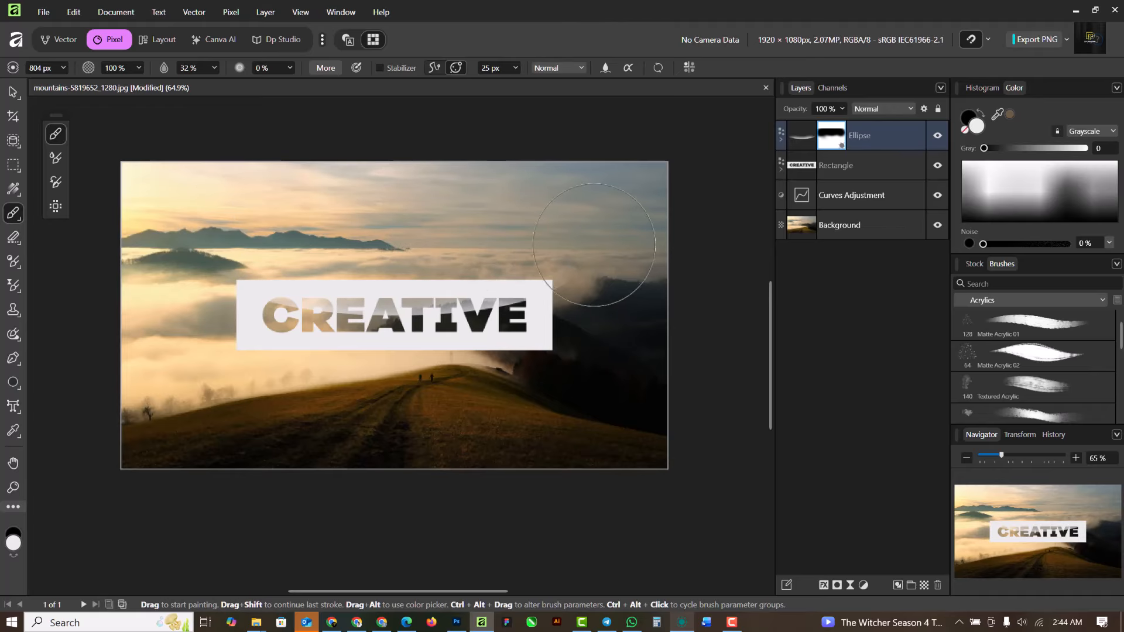
scroll(401, 238, "up", 5)
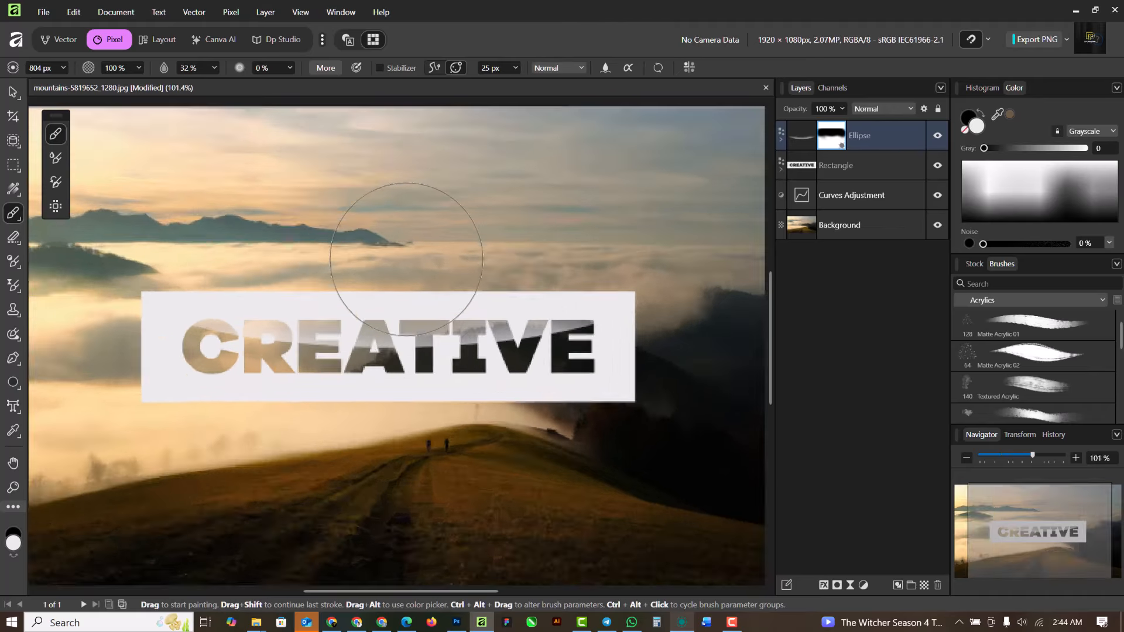
scroll(398, 237, "down", 3)
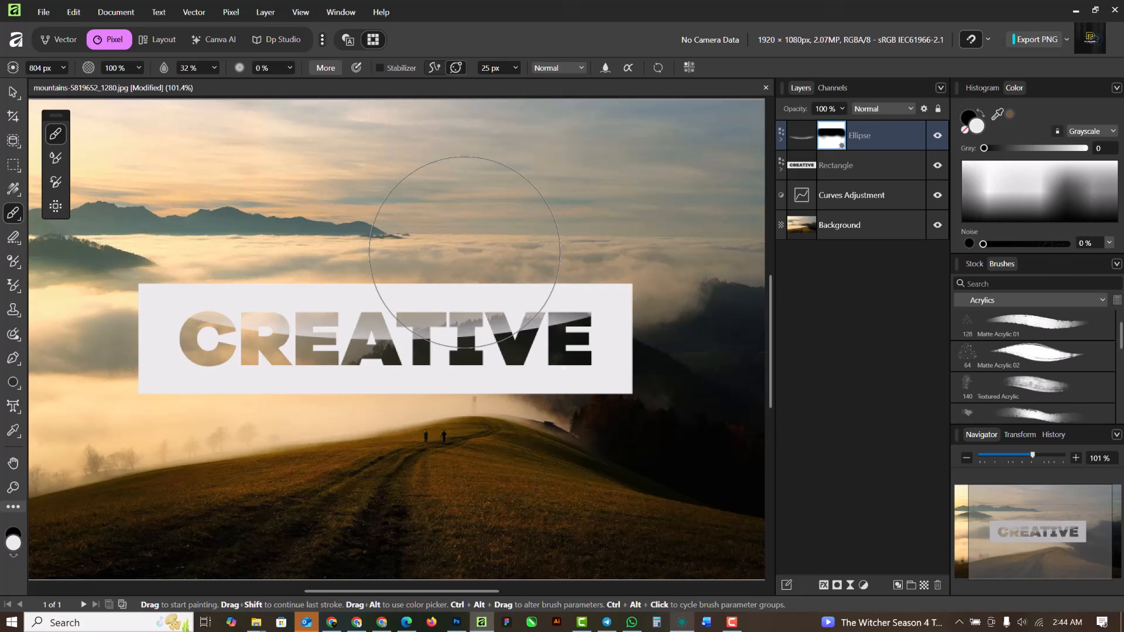
- Nest the masked Ellipse layer inside the Rectangle layer, above the CREATIVE text, and collapse the group
left_click(12, 92)
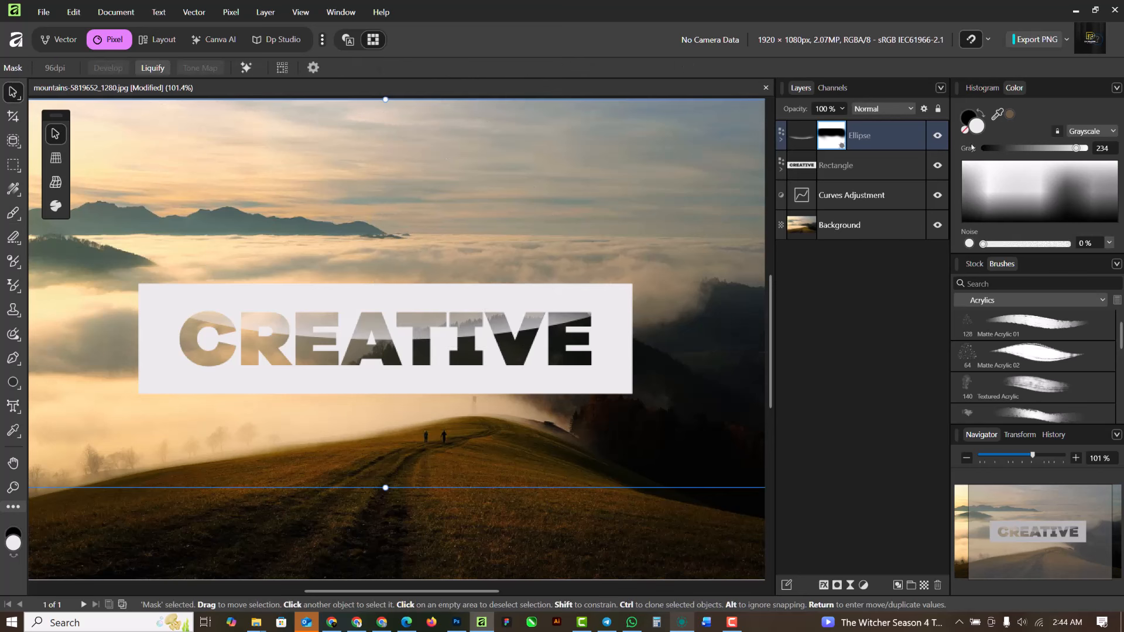
left_click_drag(906, 142, 900, 166)
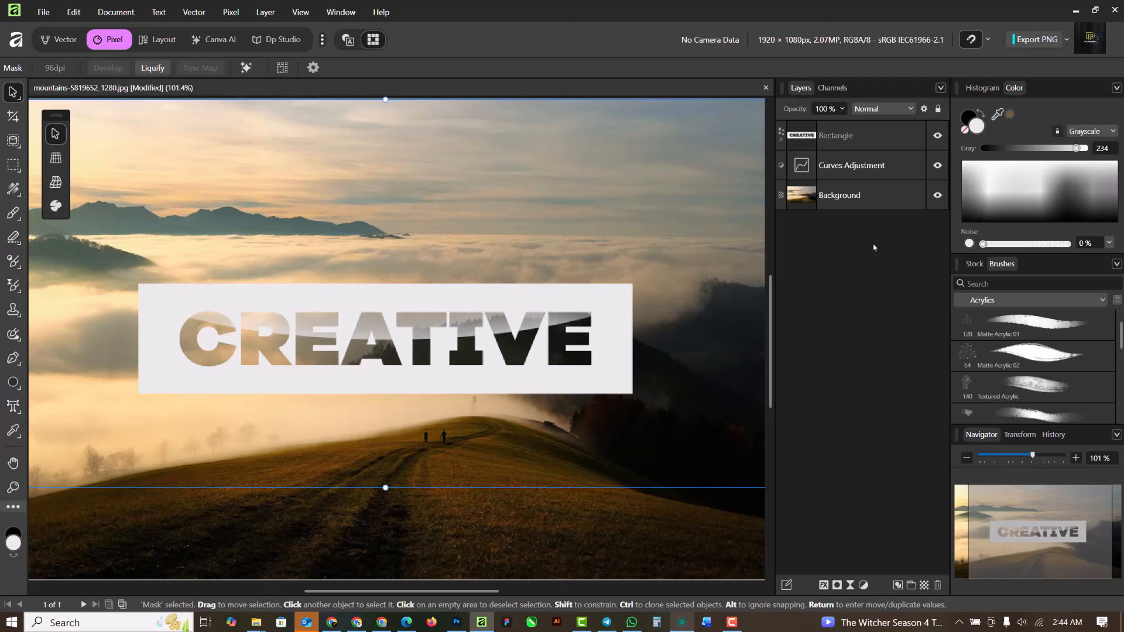
left_click(781, 139)
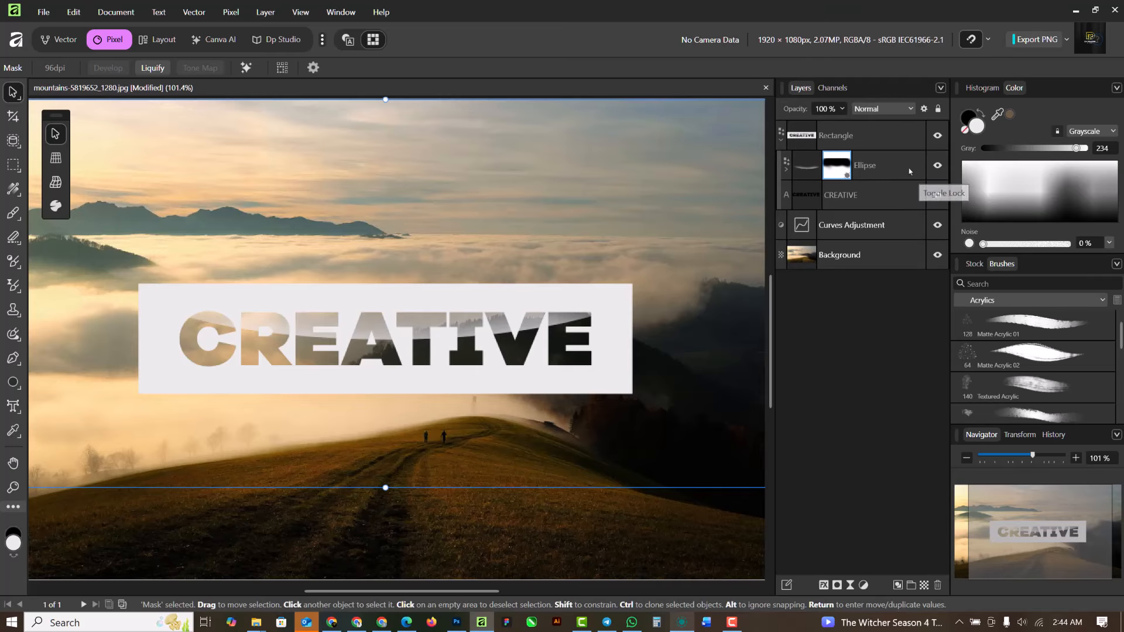
left_click(781, 139)
scroll(563, 305, "down", 3)
scroll(564, 305, "up", 1)
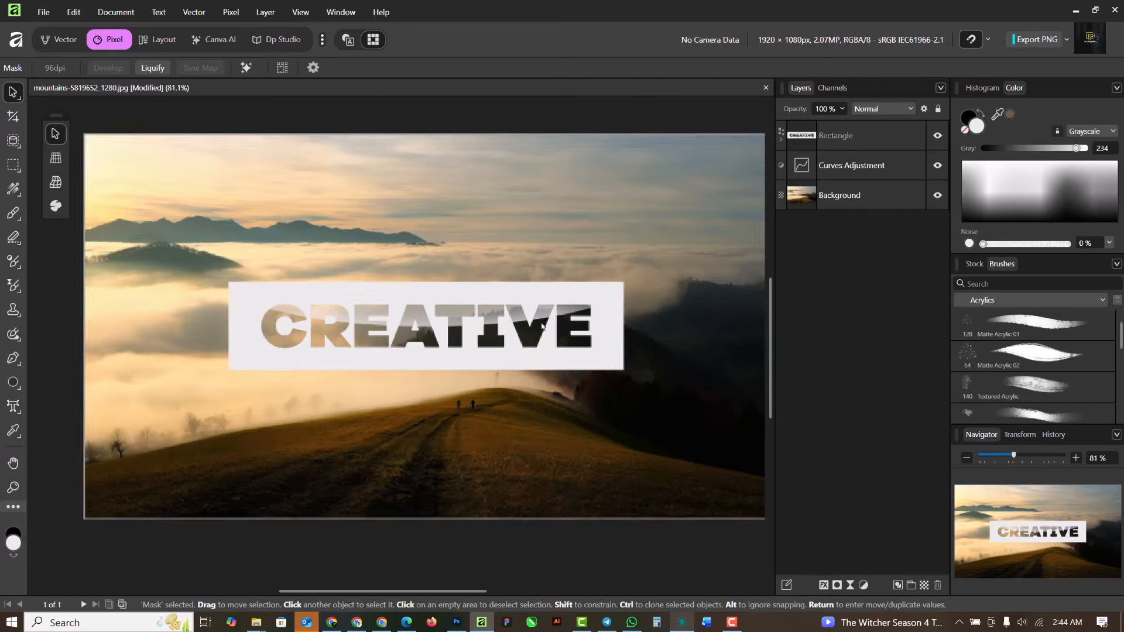
- Add a Brightness and Contrast adjustment above the Curves Adjustment with brightness 16% and contrast 14%
left_click(888, 198)
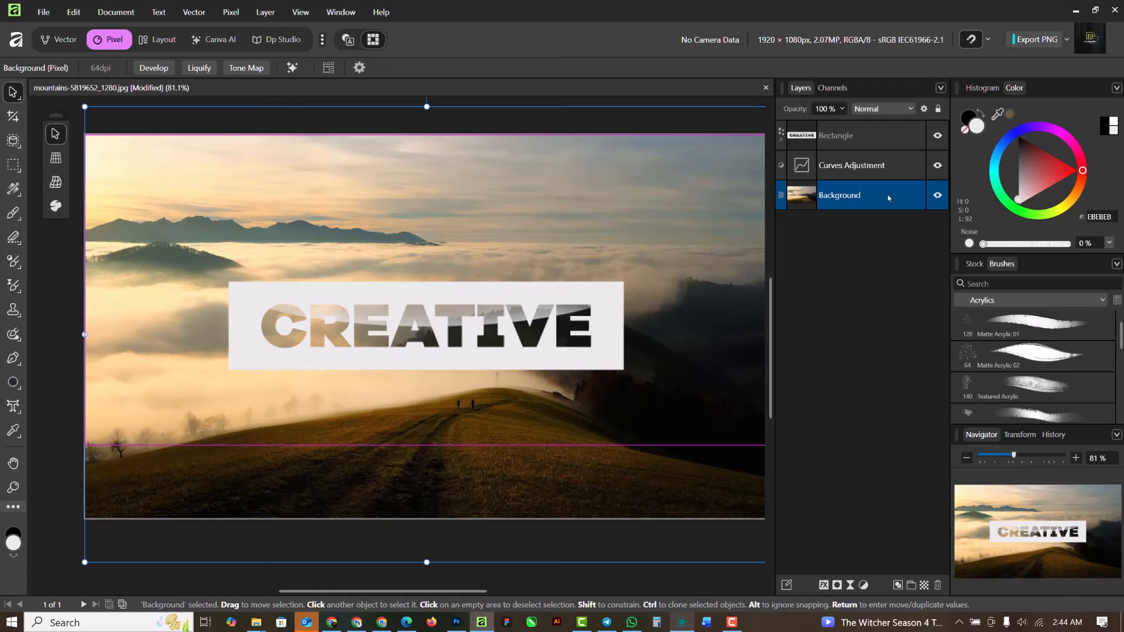
left_click(870, 165)
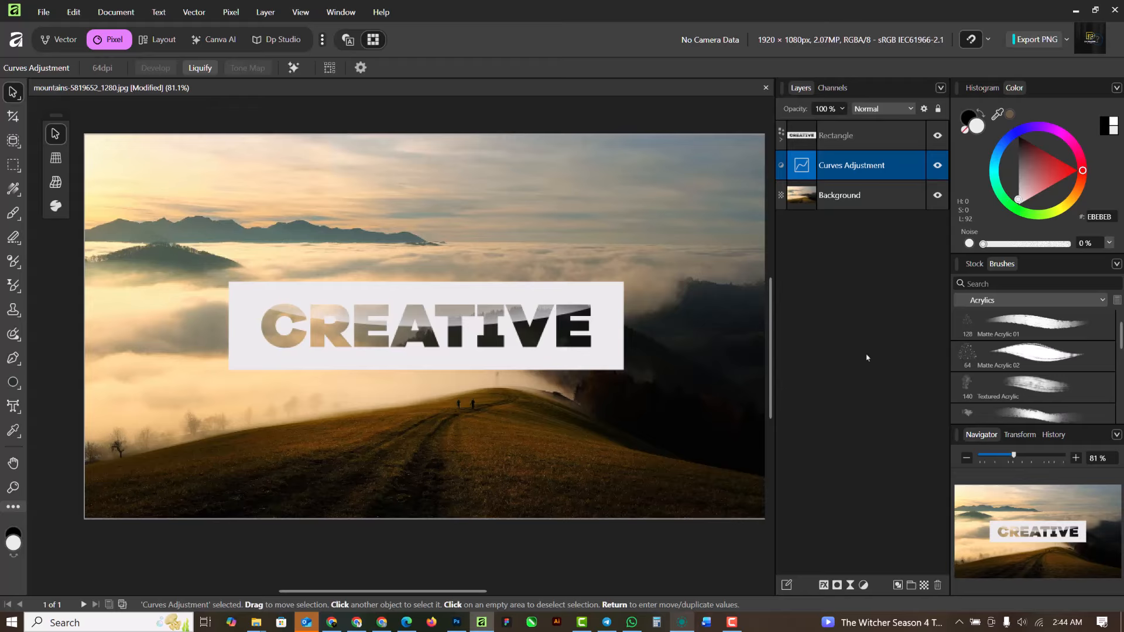
left_click(864, 586)
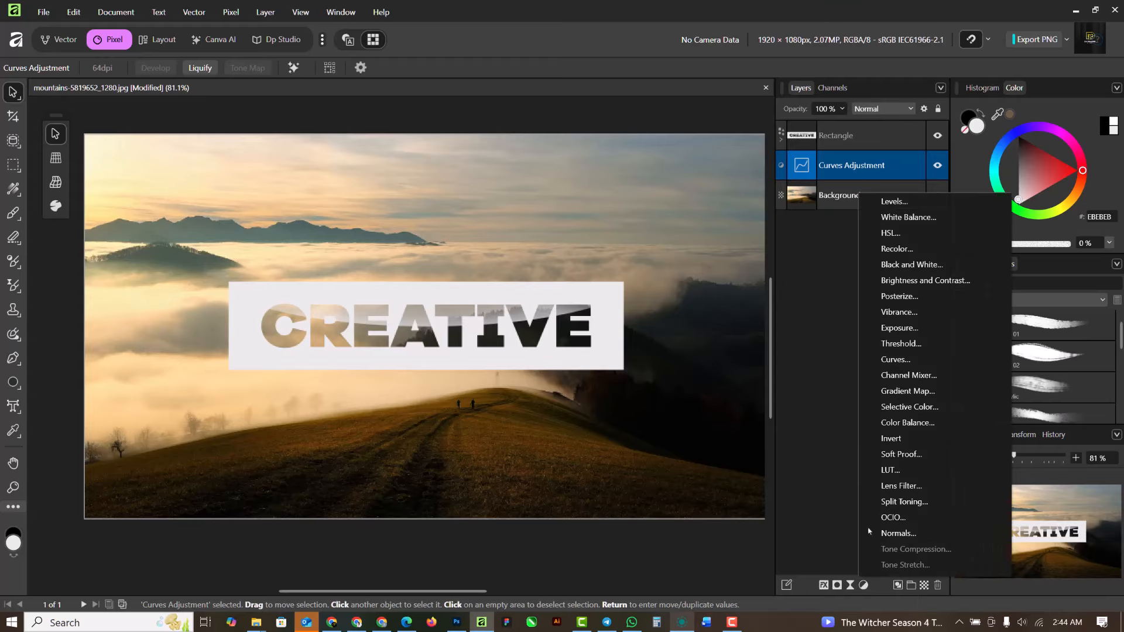
left_click(955, 282)
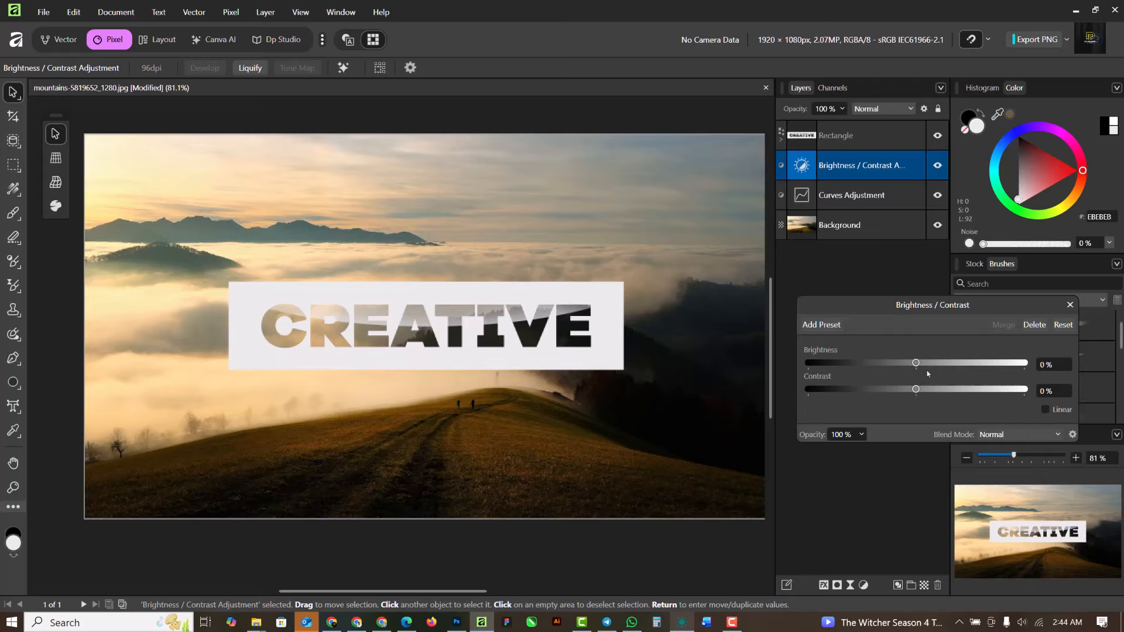
mouse_move(918, 392)
left_mouse_down()
mouse_move(953, 397)
mouse_move(933, 399)
left_mouse_up()
left_click_drag(916, 364, 935, 367)
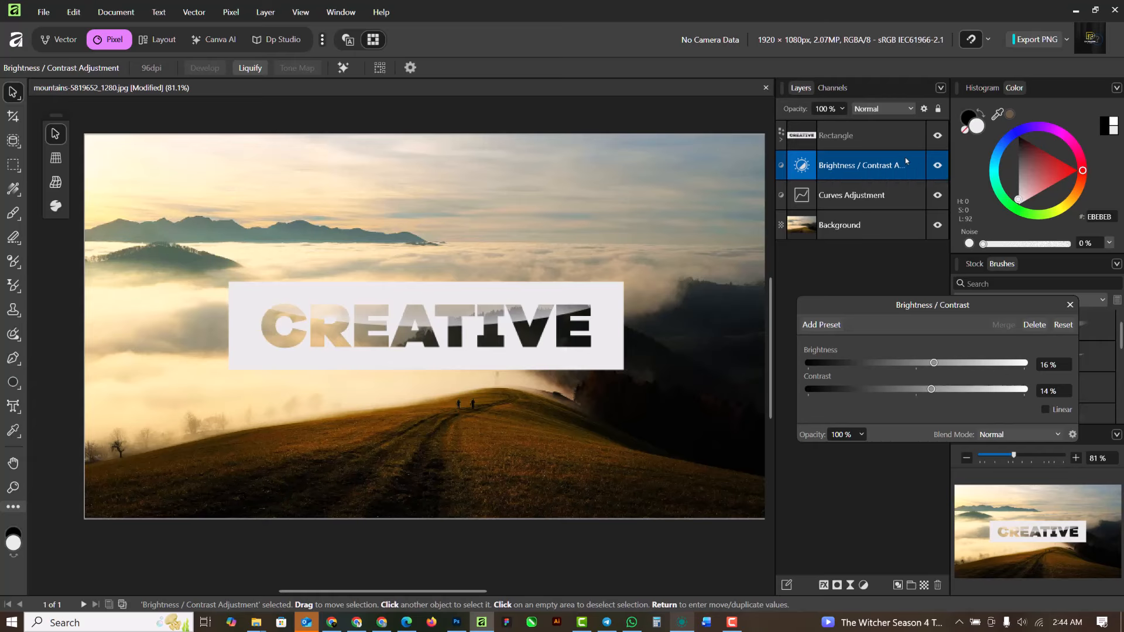
left_click(1070, 305)
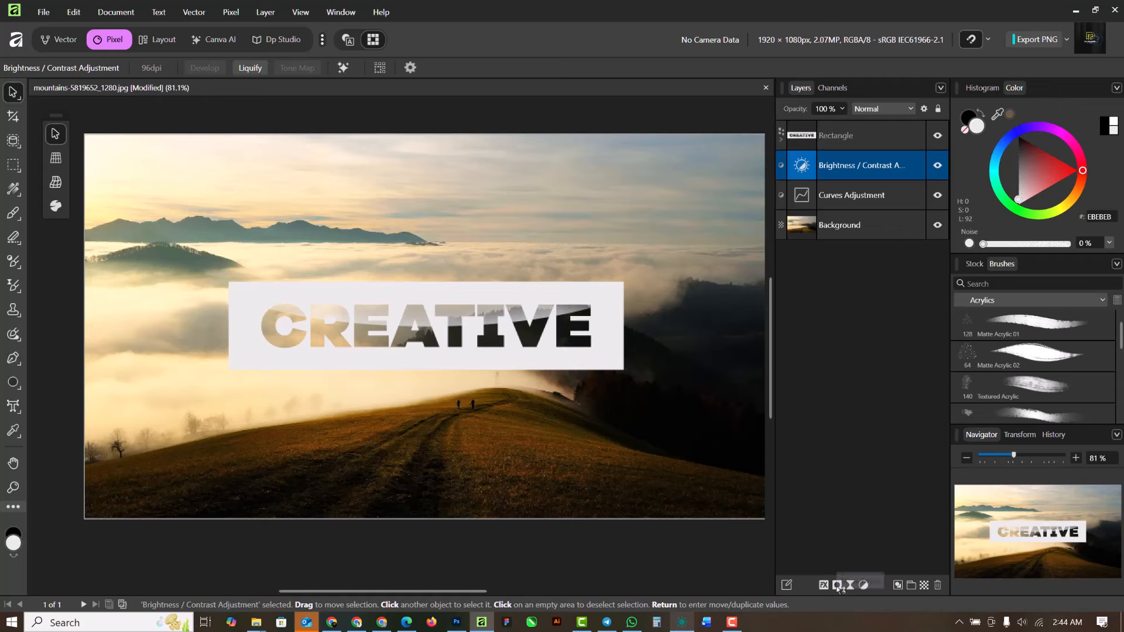
- Add a mask to the Brightness / Contrast adjustment and invert it
left_click(837, 585)
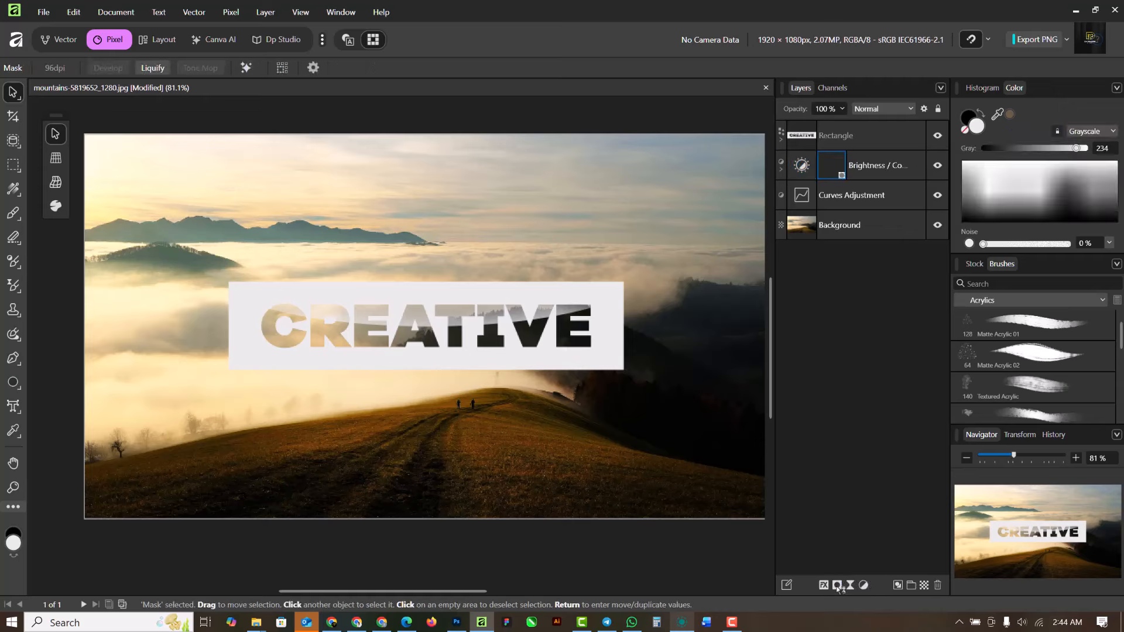
left_click(828, 169)
right_click(829, 168)
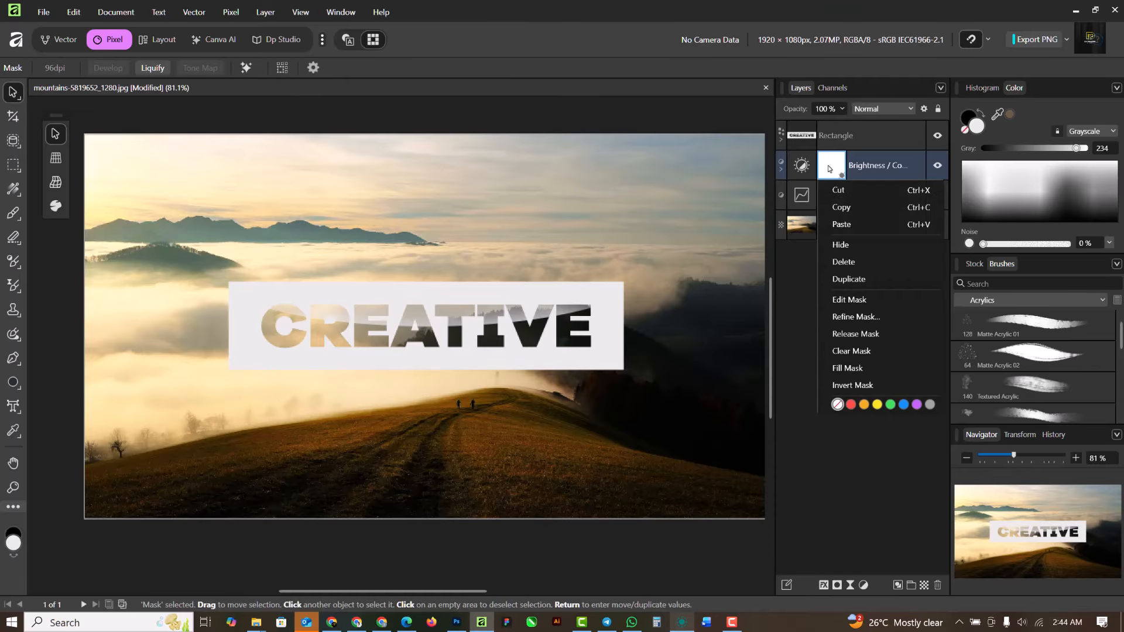
left_click(852, 385)
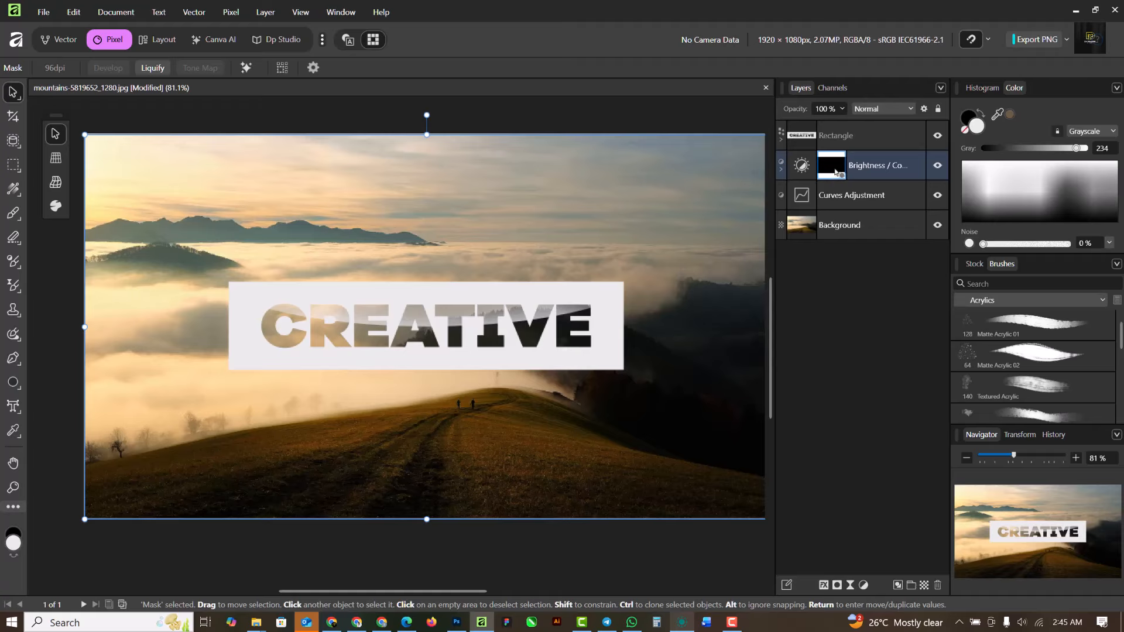
- Paint light grey with an 804 px soft brush on the adjustment's mask to brighten the photo around the CREATIVE rectangle
left_click(13, 213)
left_click(56, 212)
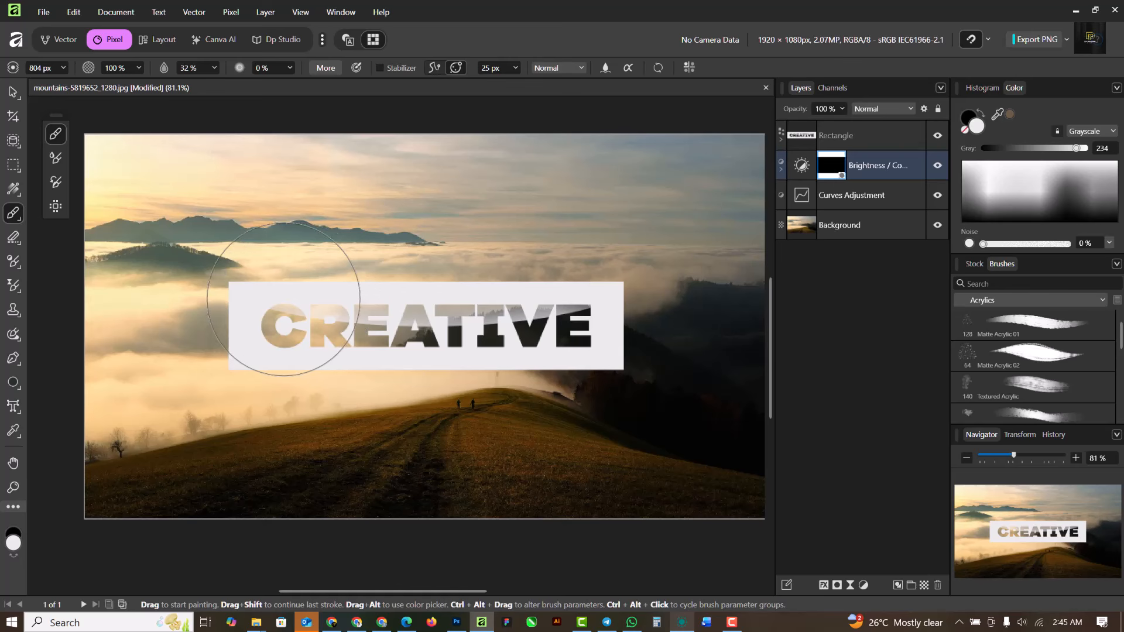
mouse_move(393, 296)
left_mouse_down()
mouse_move(471, 309)
mouse_move(334, 306)
mouse_move(250, 266)
mouse_move(188, 272)
mouse_move(271, 324)
left_mouse_up()
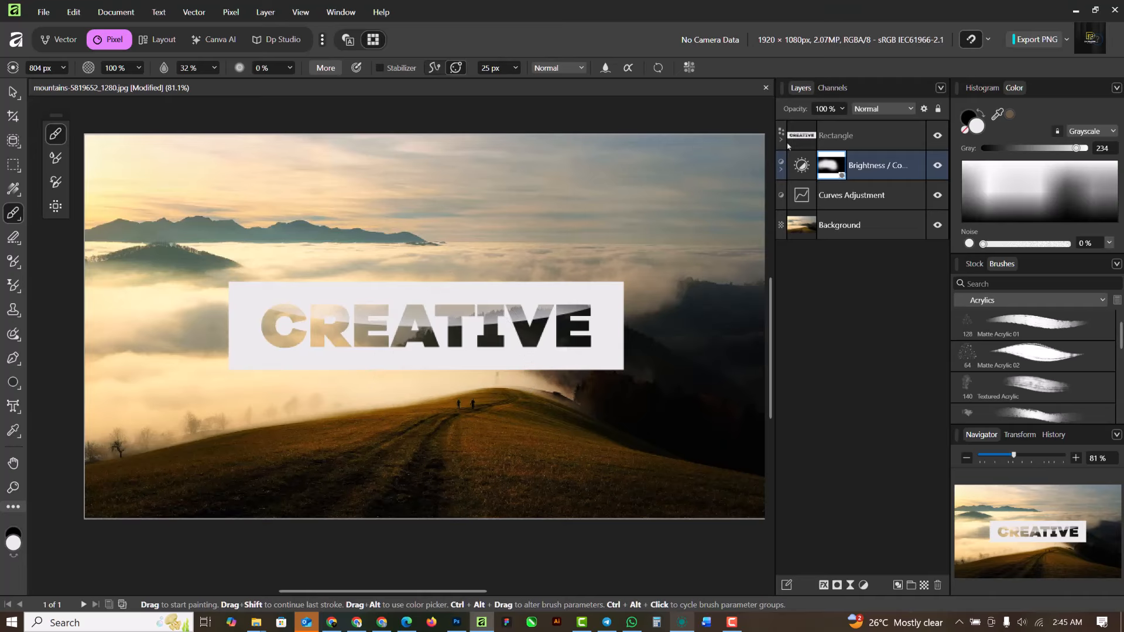
- Compare the photo with and without the masked Brightness / Contrast adjustment
left_click(937, 167)
left_click(937, 167)
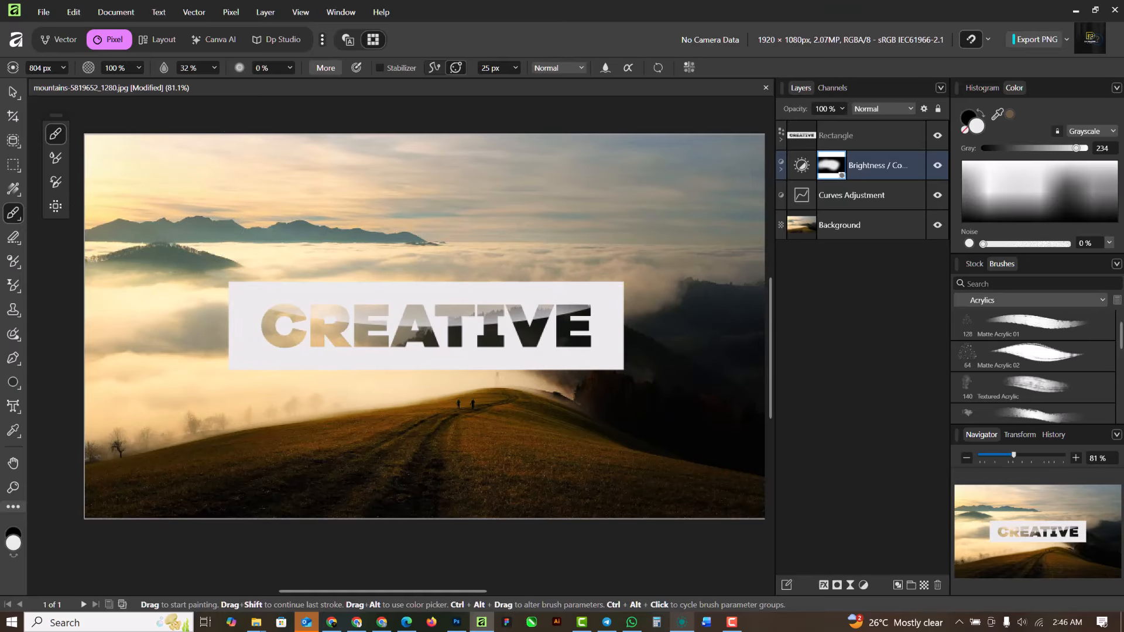
- Replace the CREATIVE cut-out text inside the light rectangle with CHANGE
key("v")
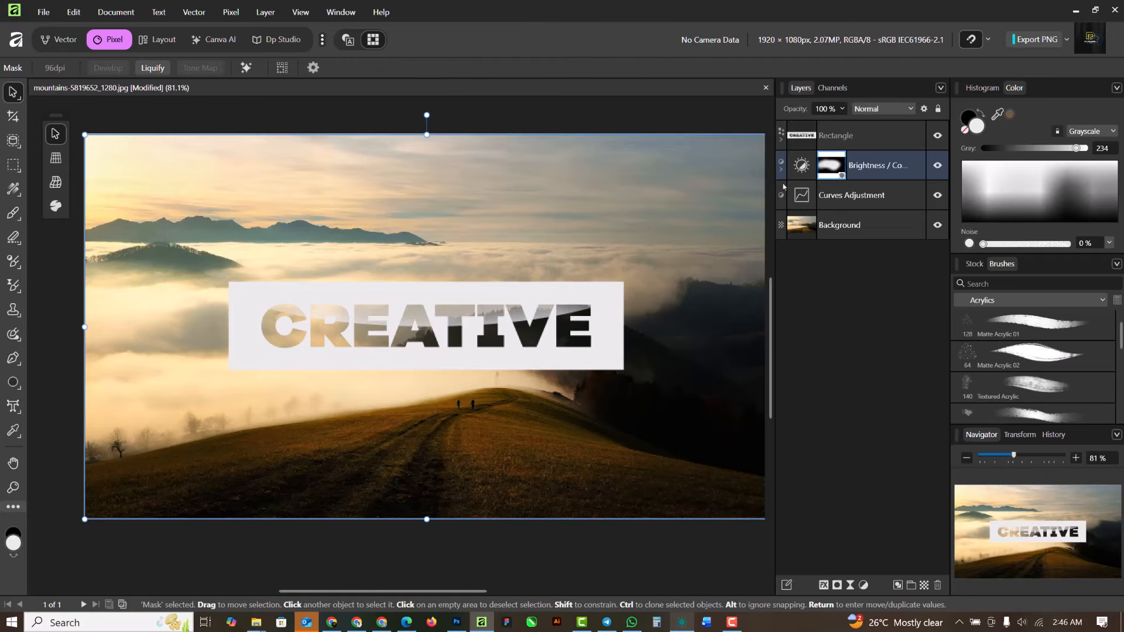
double_click(387, 344)
key("ctrl+a")
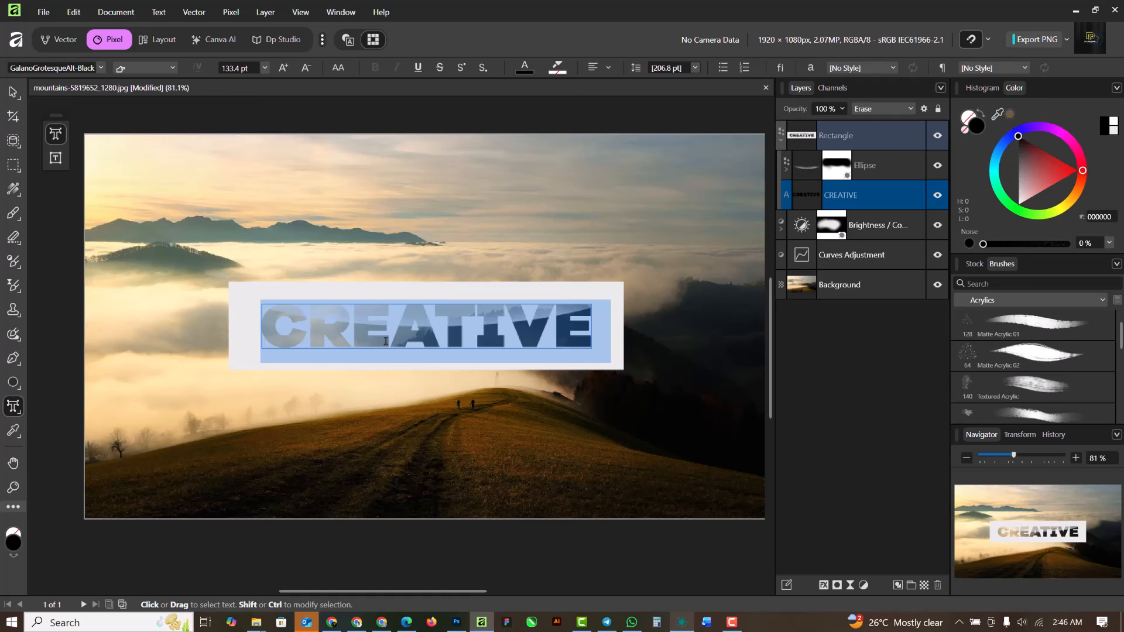
type("C")
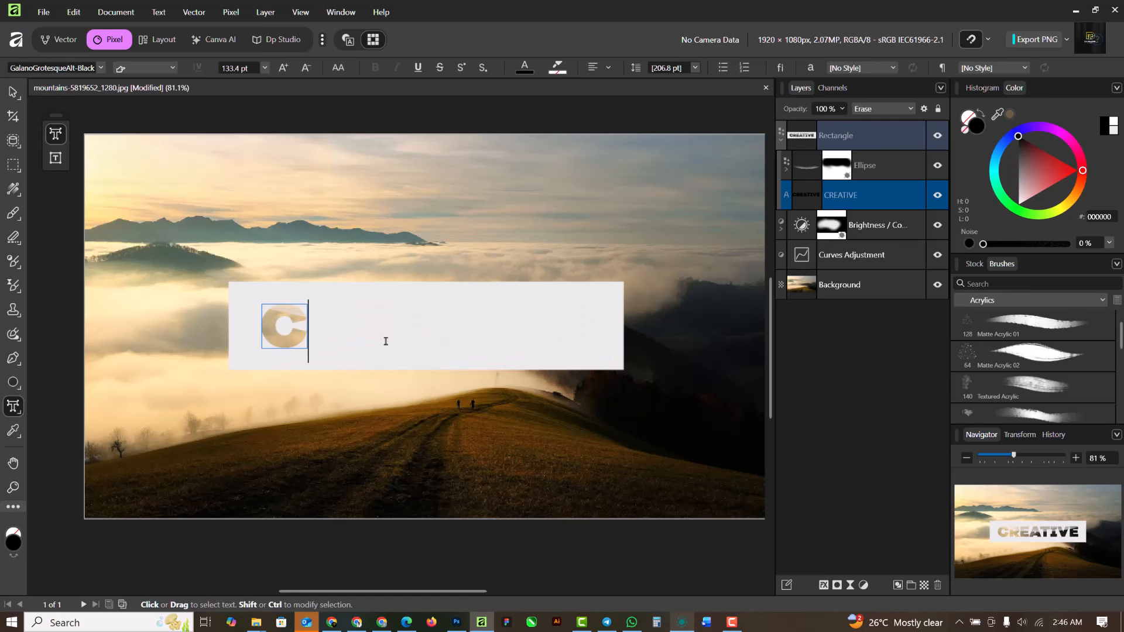
type("HANGE")
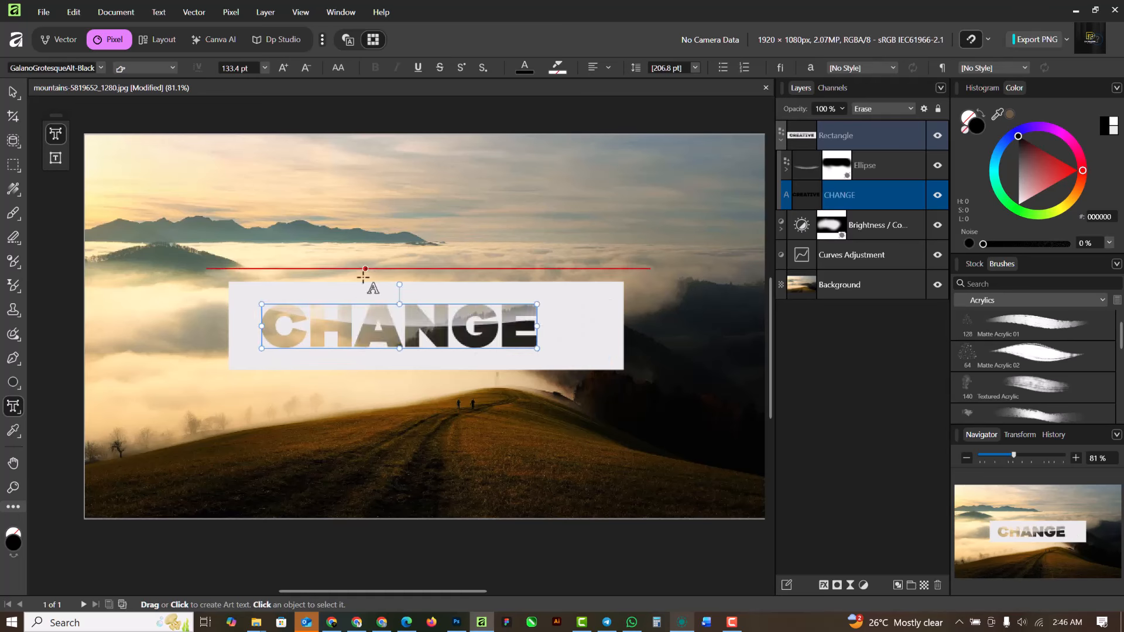
key("Escape")
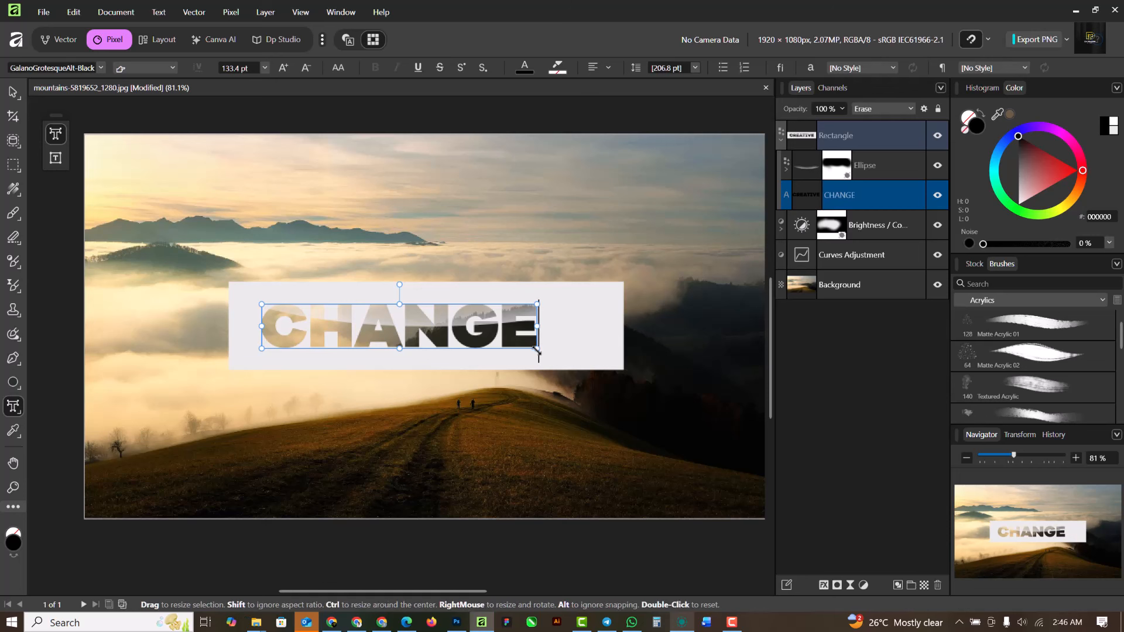
- Scale the CHANGE text up proportionally to about 158.8 pt and centre it within the light rectangle
left_click_drag(538, 349, 590, 361)
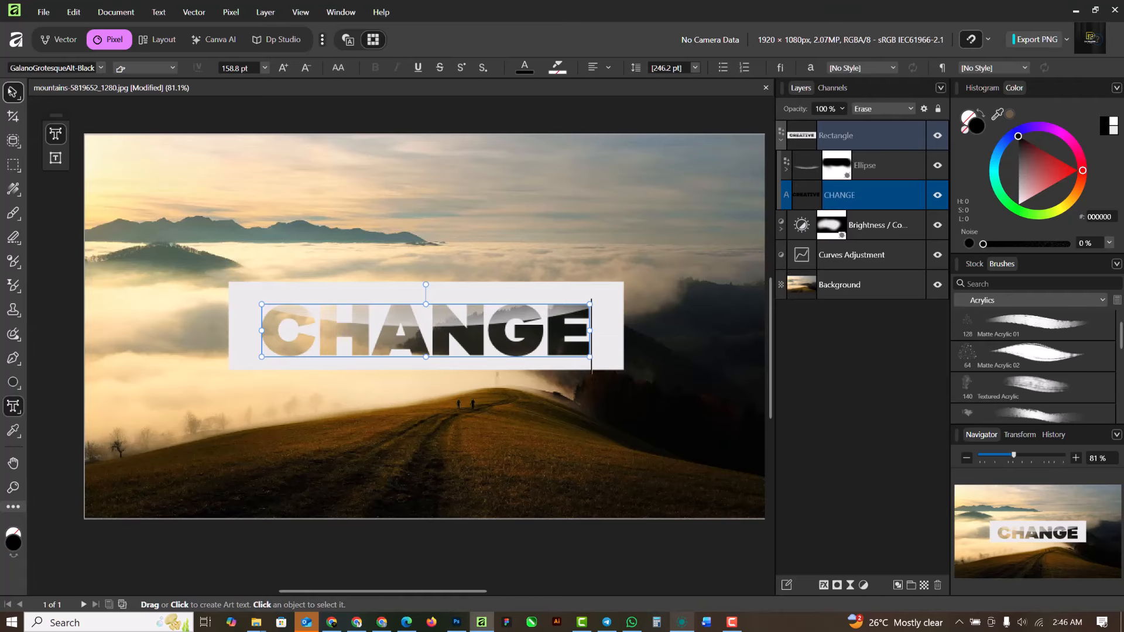
key("v")
left_click_drag(408, 342, 408, 338)
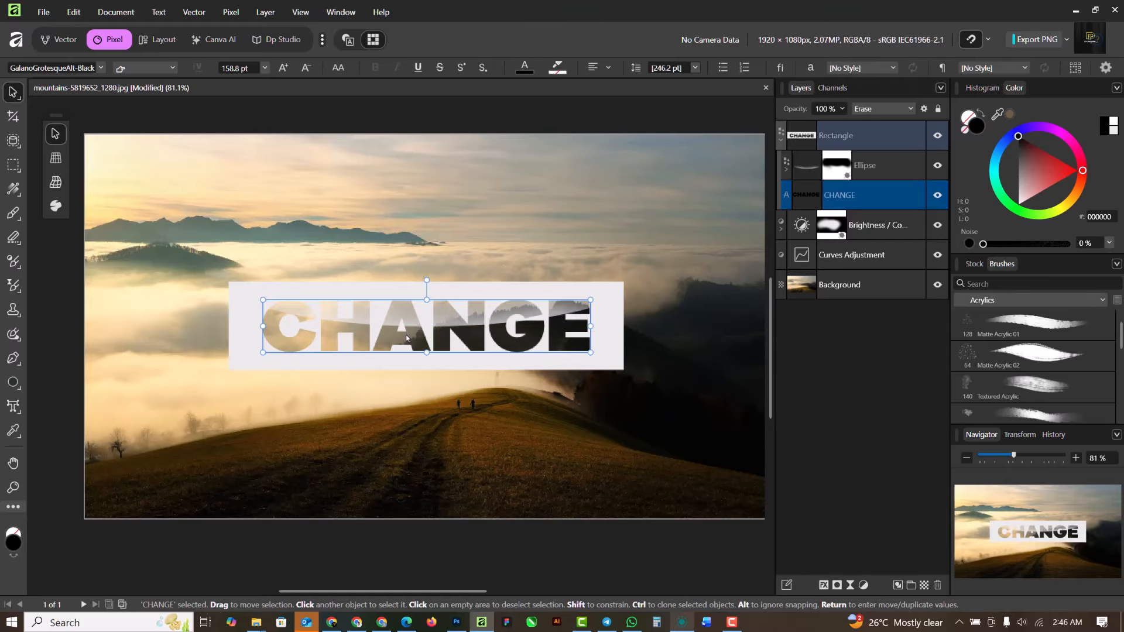
- Enlarge the CHANGE text around its centre to about 171.3 pt, leaving narrow even margins inside the rectangle
scroll(507, 329, "up", 5)
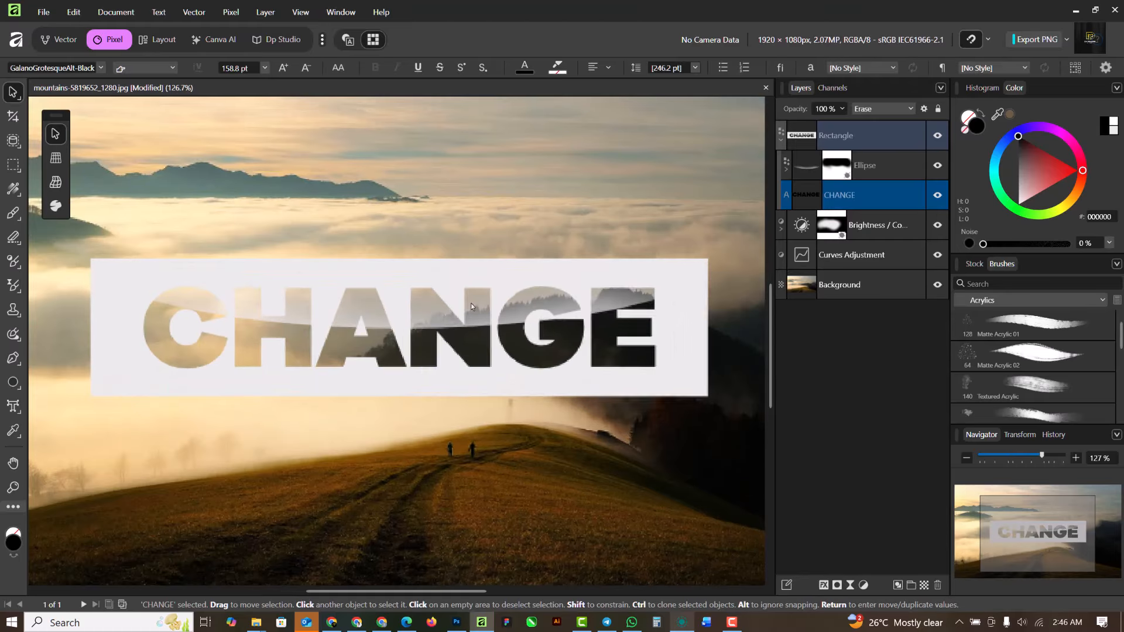
scroll(294, 381, "down", 5)
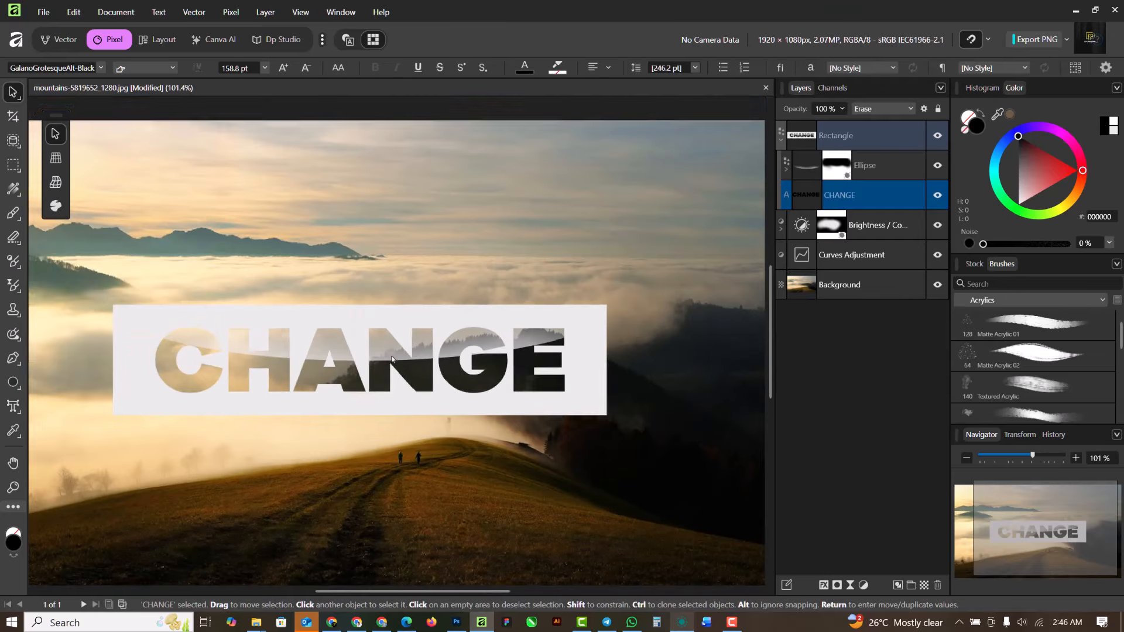
scroll(401, 352, "up", 3)
scroll(402, 350, "down", 4)
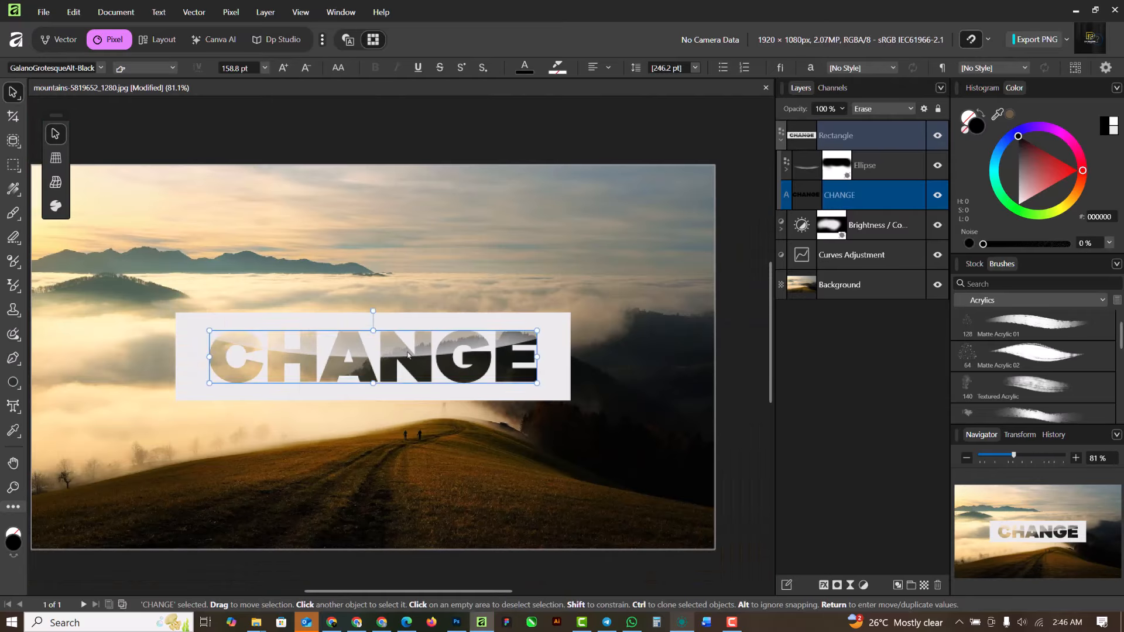
scroll(408, 354, "up", 2)
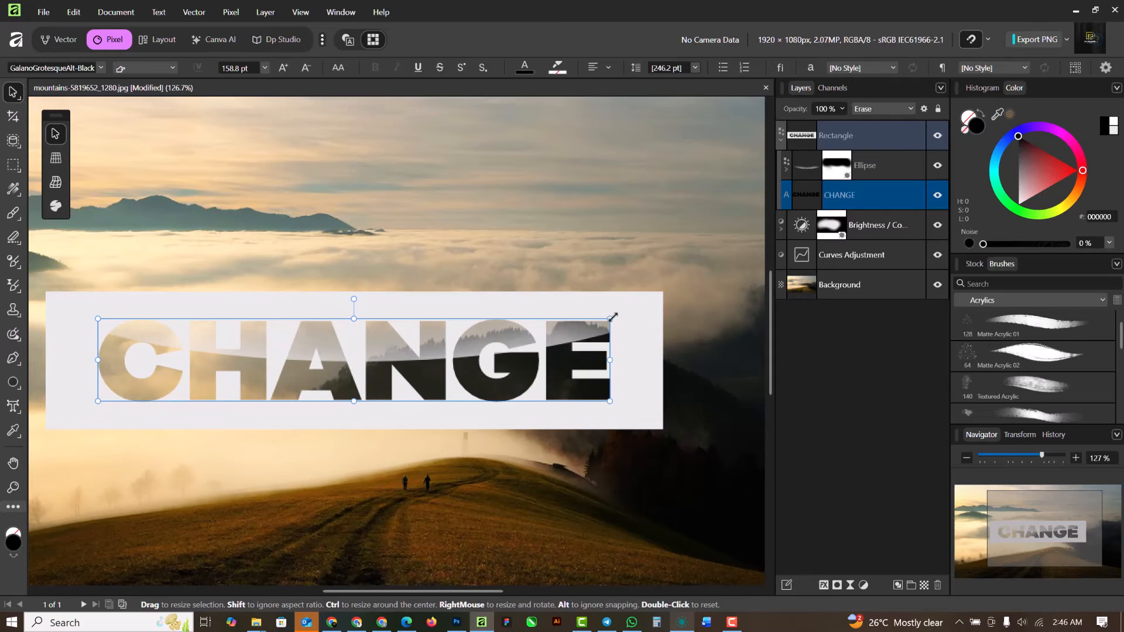
left_click_drag(615, 316, 632, 308)
scroll(460, 342, "down", 3)
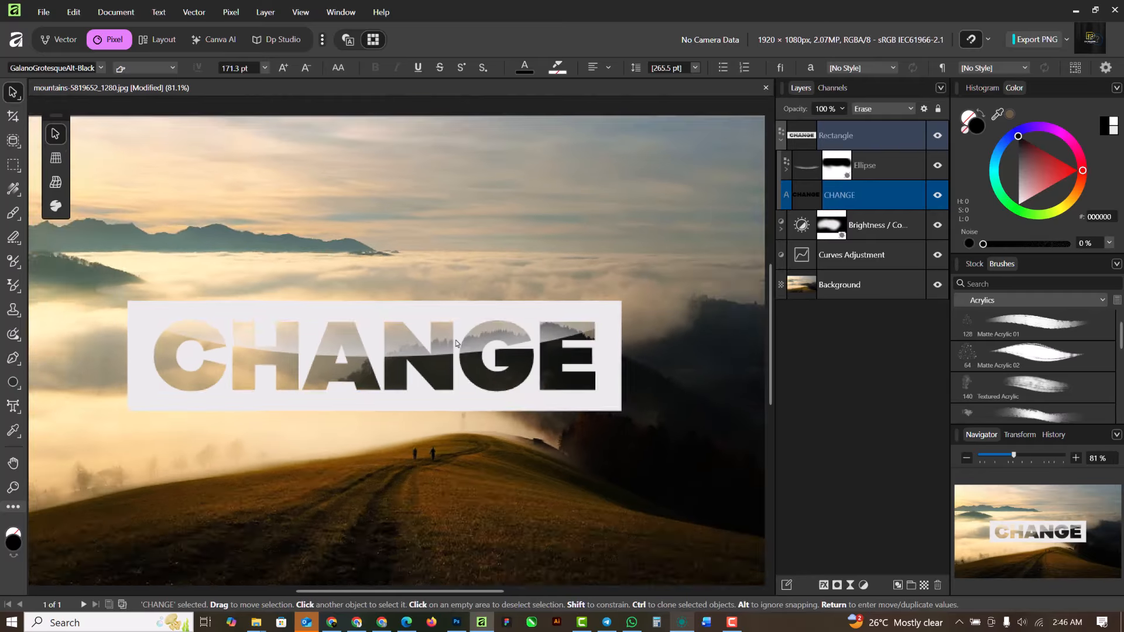
scroll(456, 342, "up", 2)
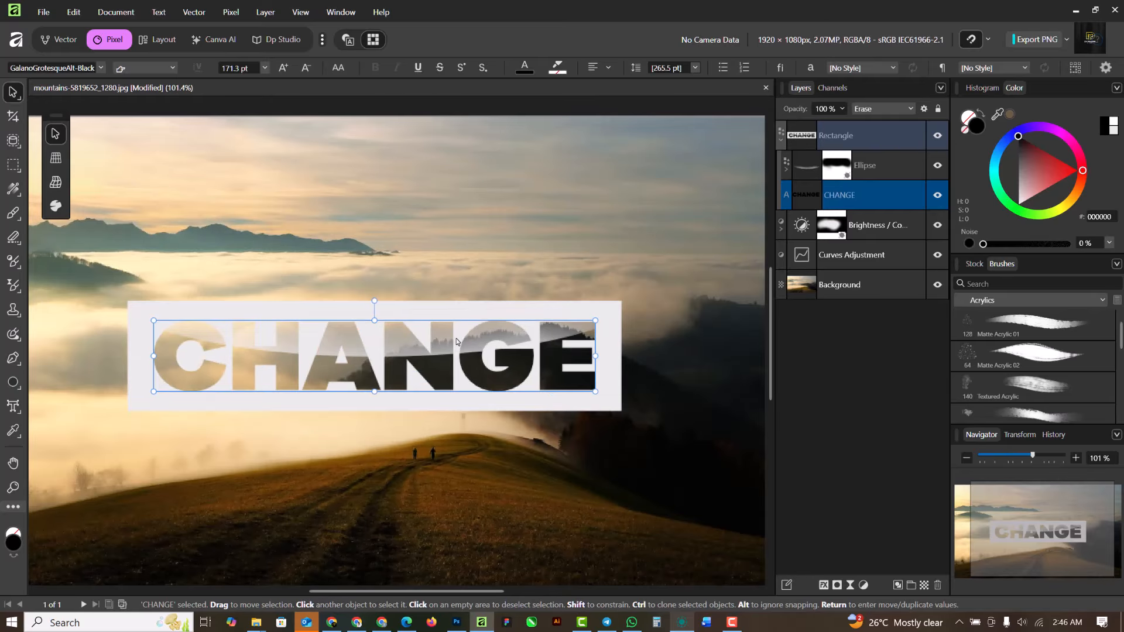
scroll(456, 342, "down", 2)
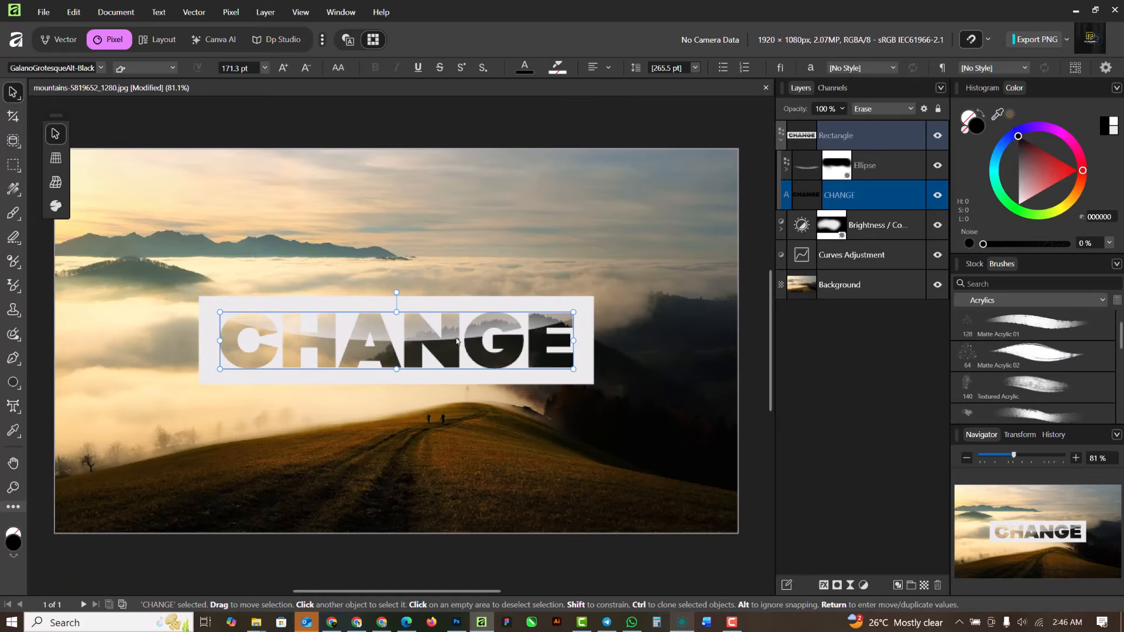